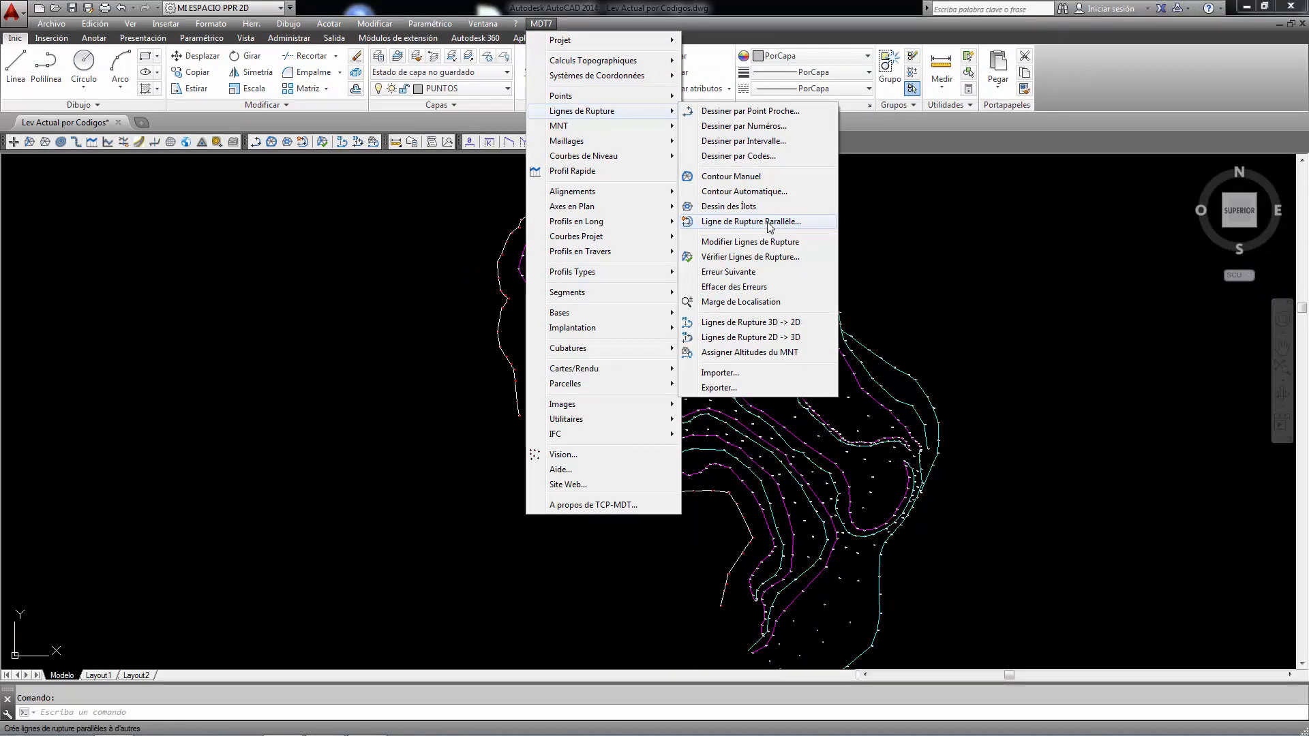
Start a manual contour (Contour Manuel) at the survey's northern tip and trace it through the points down the northwestern edge
{"action": "left_click", "coordinate": [737, 180]}
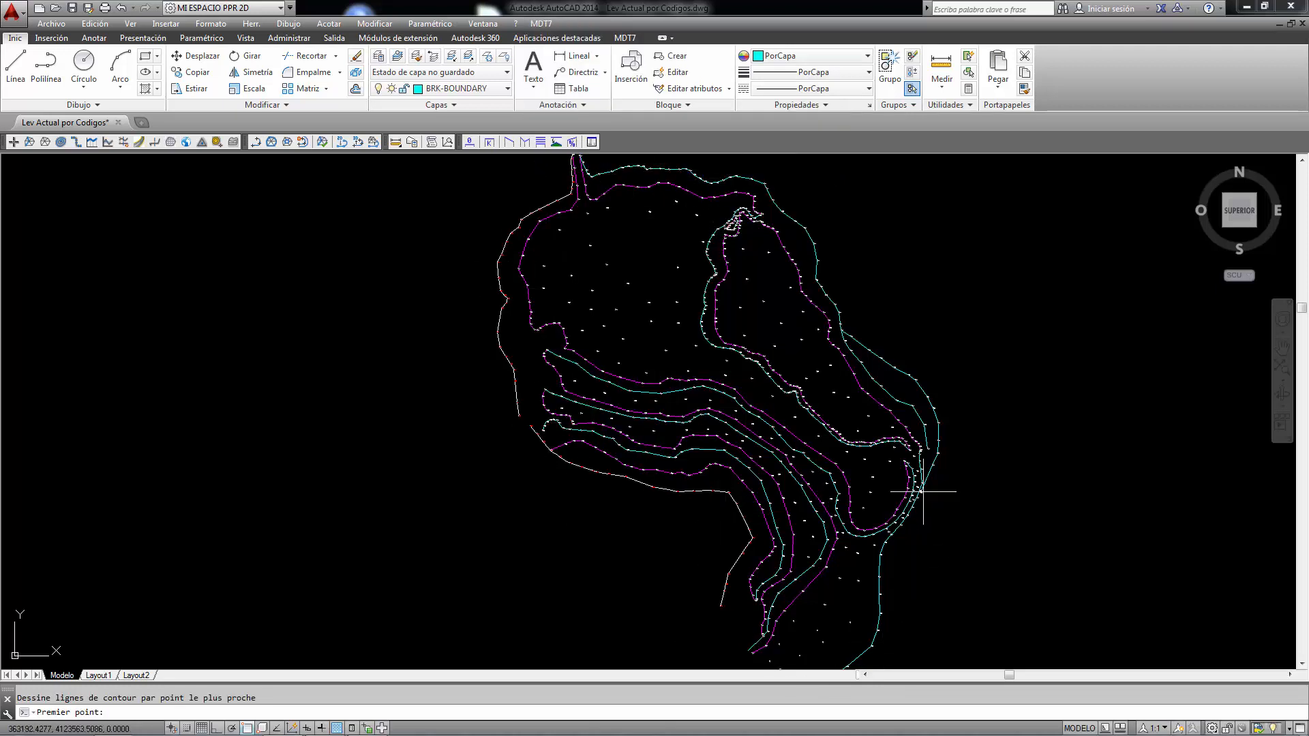
{"action": "scroll", "coordinate": [750, 191], "scroll_direction": "down", "scroll_amount": 1}
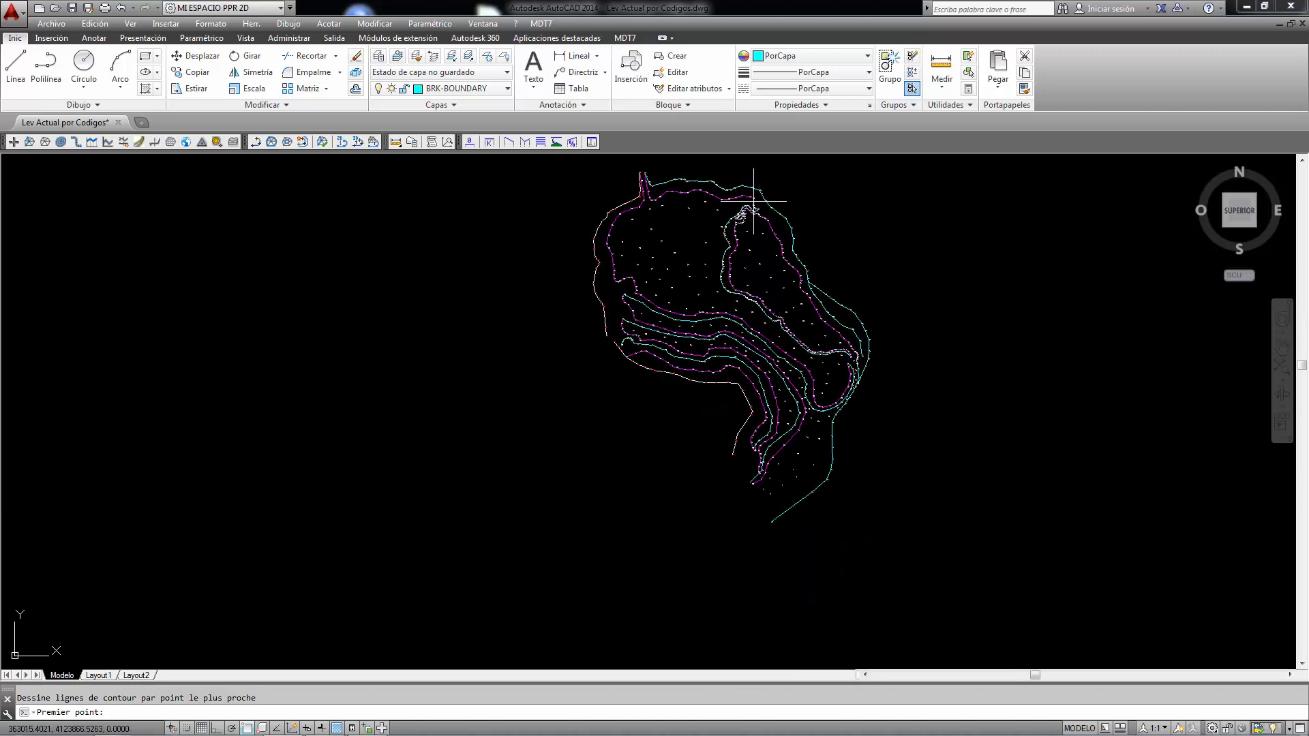
{"action": "scroll", "coordinate": [717, 177], "scroll_direction": "up", "scroll_amount": 1}
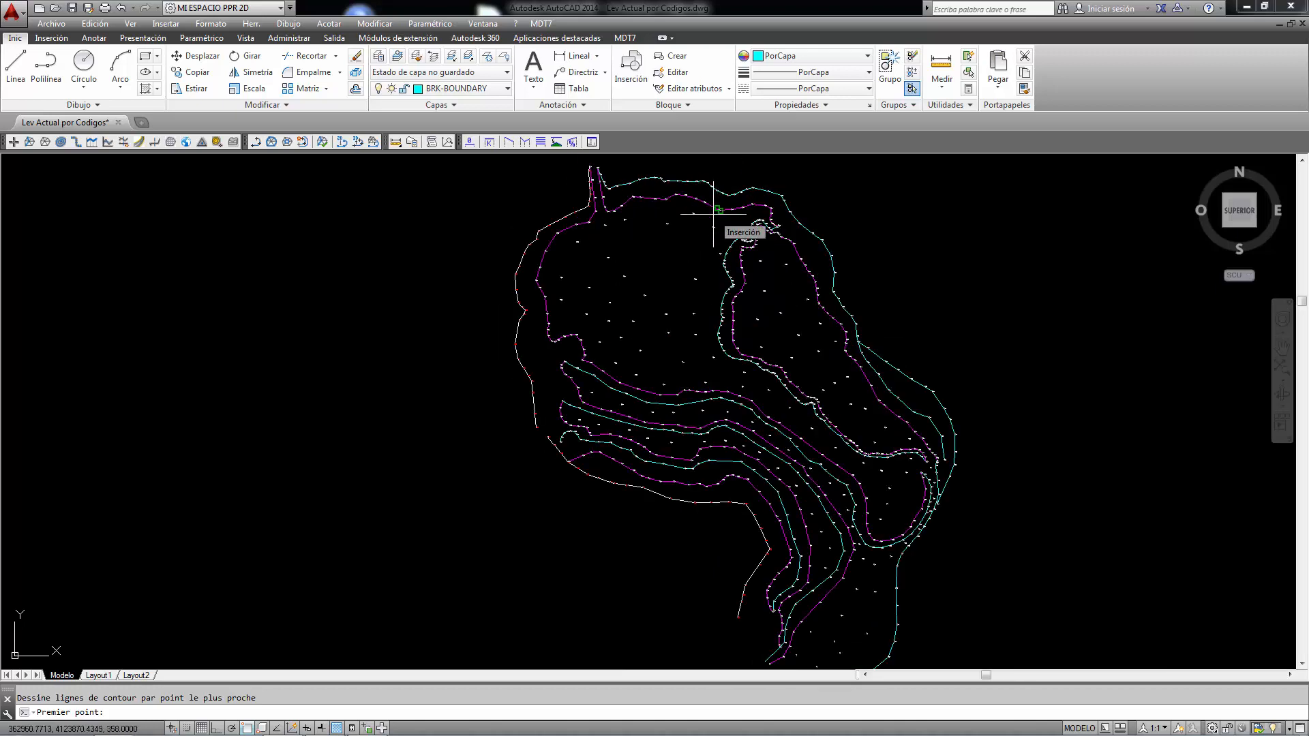
{"action": "scroll", "coordinate": [623, 280], "scroll_direction": "up", "scroll_amount": 2}
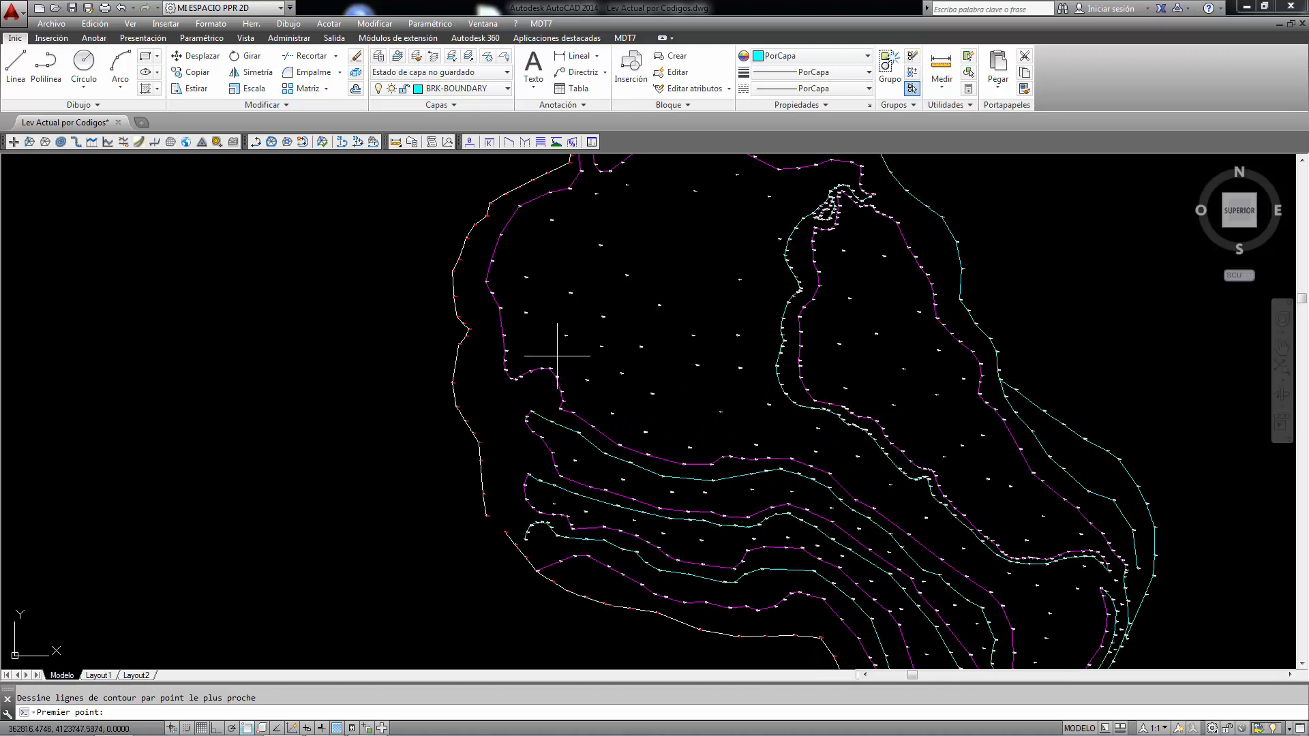
{"action": "scroll", "coordinate": [557, 355], "scroll_direction": "down", "scroll_amount": 4}
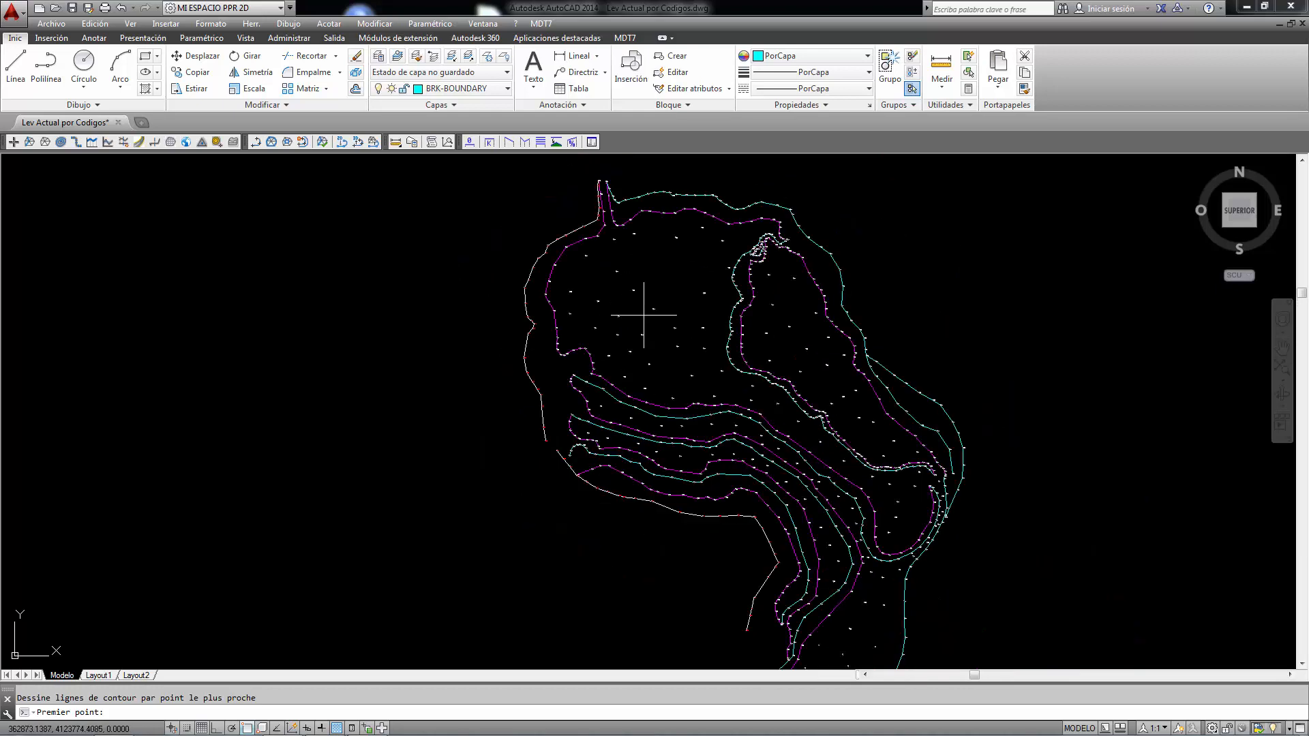
{"action": "scroll", "coordinate": [585, 197], "scroll_direction": "up", "scroll_amount": 4}
{"action": "scroll", "coordinate": [585, 197], "scroll_direction": "up", "scroll_amount": 3}
{"action": "left_click", "coordinate": [622, 194]}
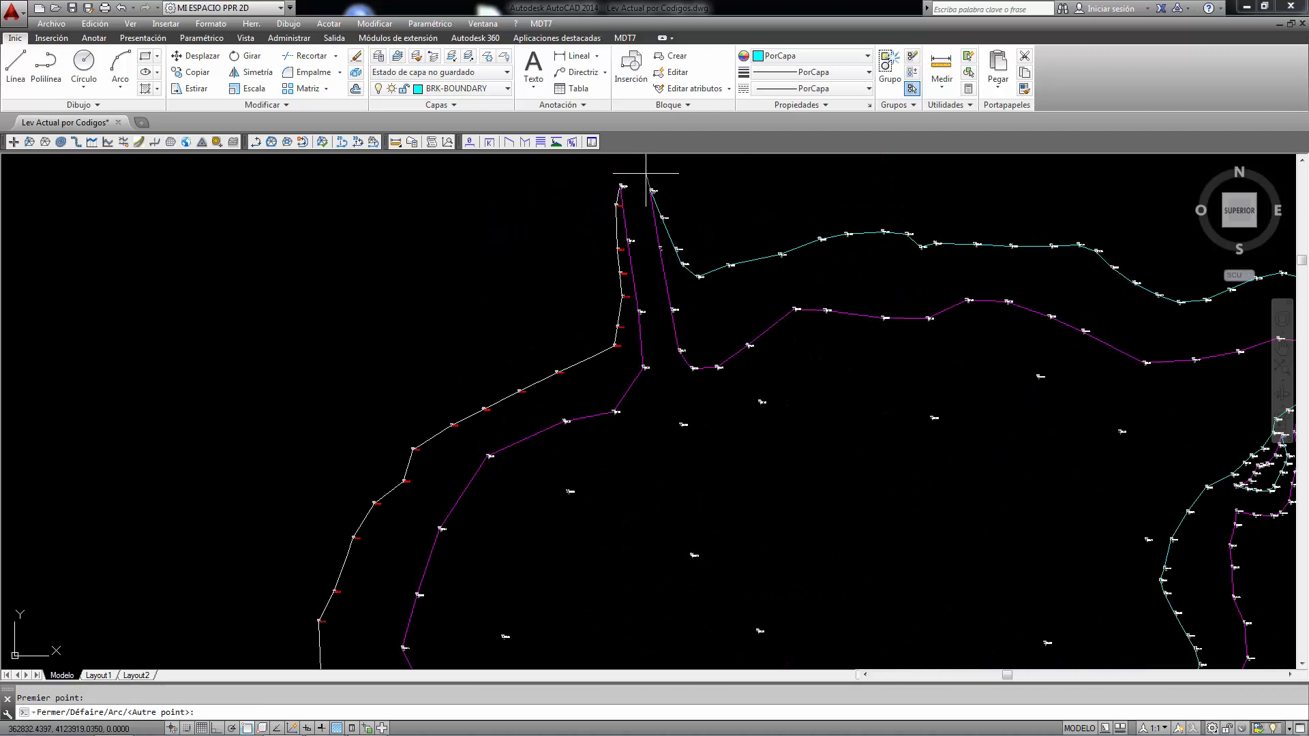
{"action": "left_click", "coordinate": [620, 274]}
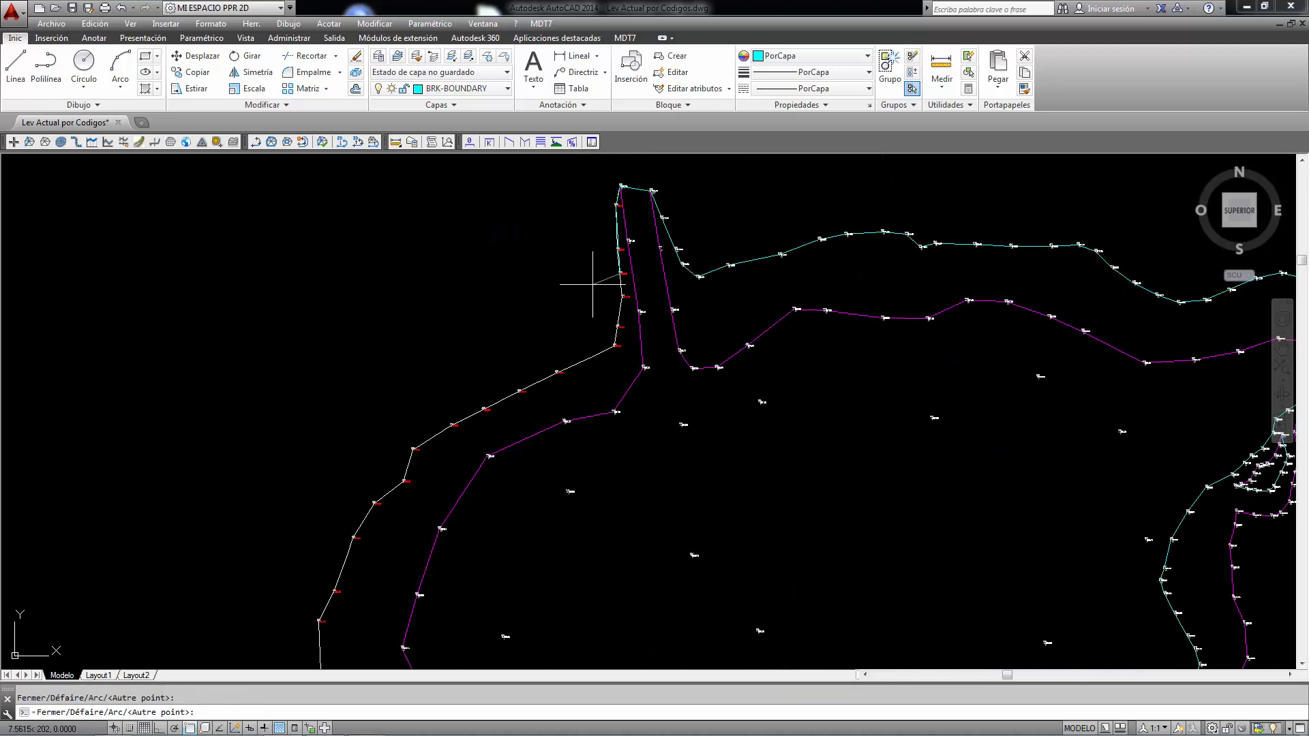
{"action": "left_click", "coordinate": [484, 408]}
{"action": "left_click", "coordinate": [414, 448]}
Continue the contour down the western edge, across to the northeastern boundary and back along the north, and finish it
{"action": "scroll", "coordinate": [406, 341], "scroll_direction": "down", "scroll_amount": 3}
{"action": "scroll", "coordinate": [395, 418], "scroll_direction": "up", "scroll_amount": 1}
{"action": "left_click", "coordinate": [395, 531]}
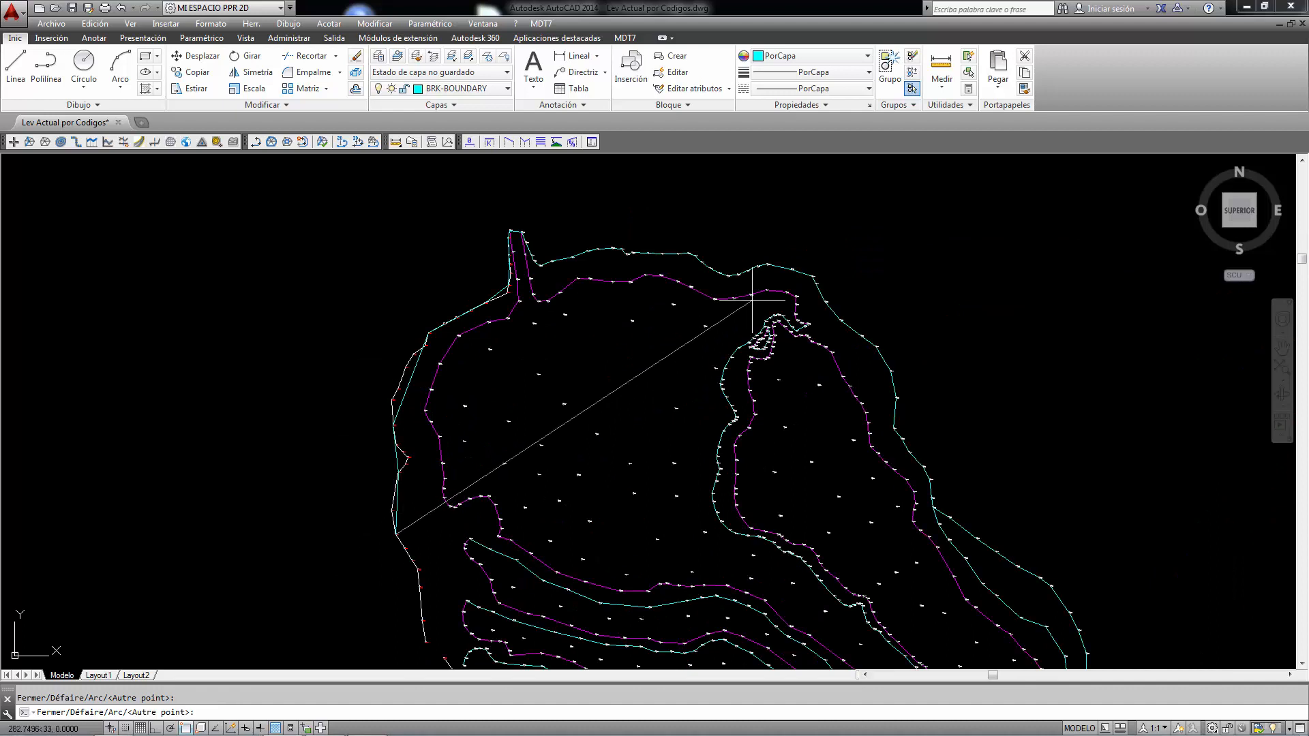
{"action": "left_click", "coordinate": [813, 276]}
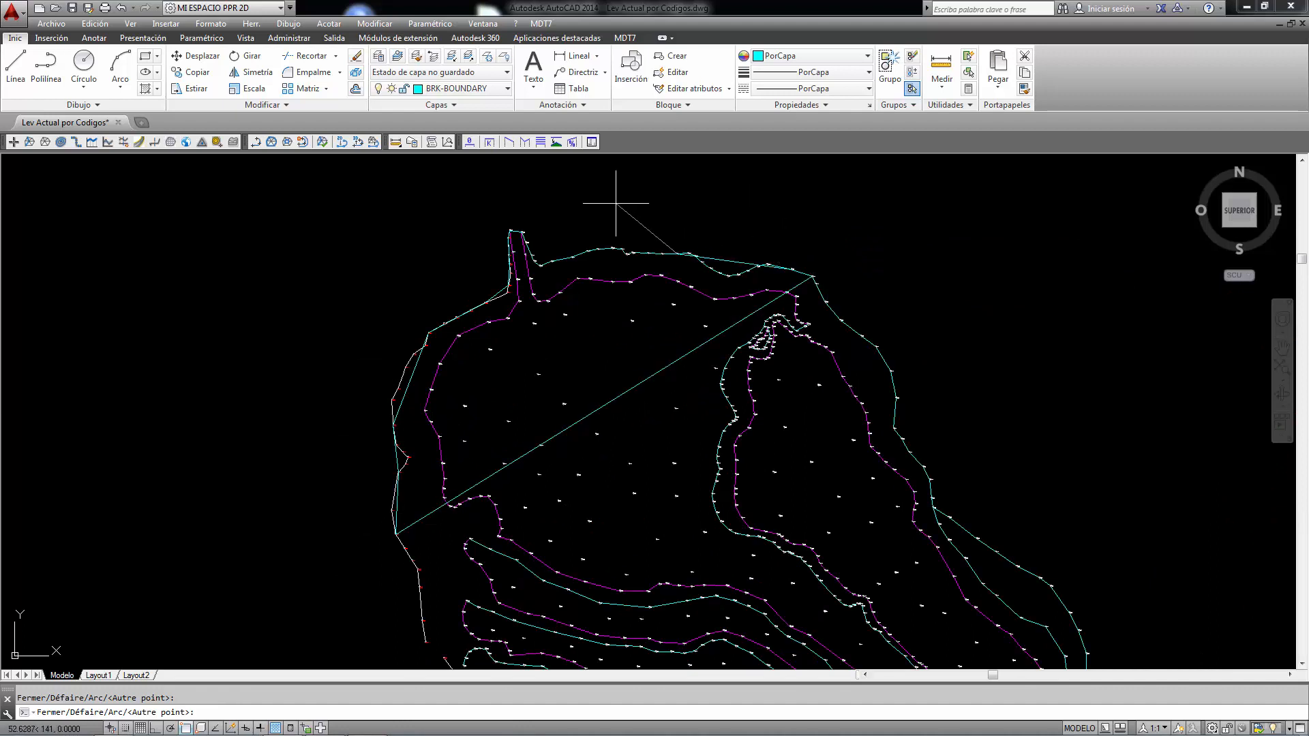
{"action": "key", "text": "Return"}
{"action": "scroll", "coordinate": [579, 221], "scroll_direction": "down", "scroll_amount": 2}
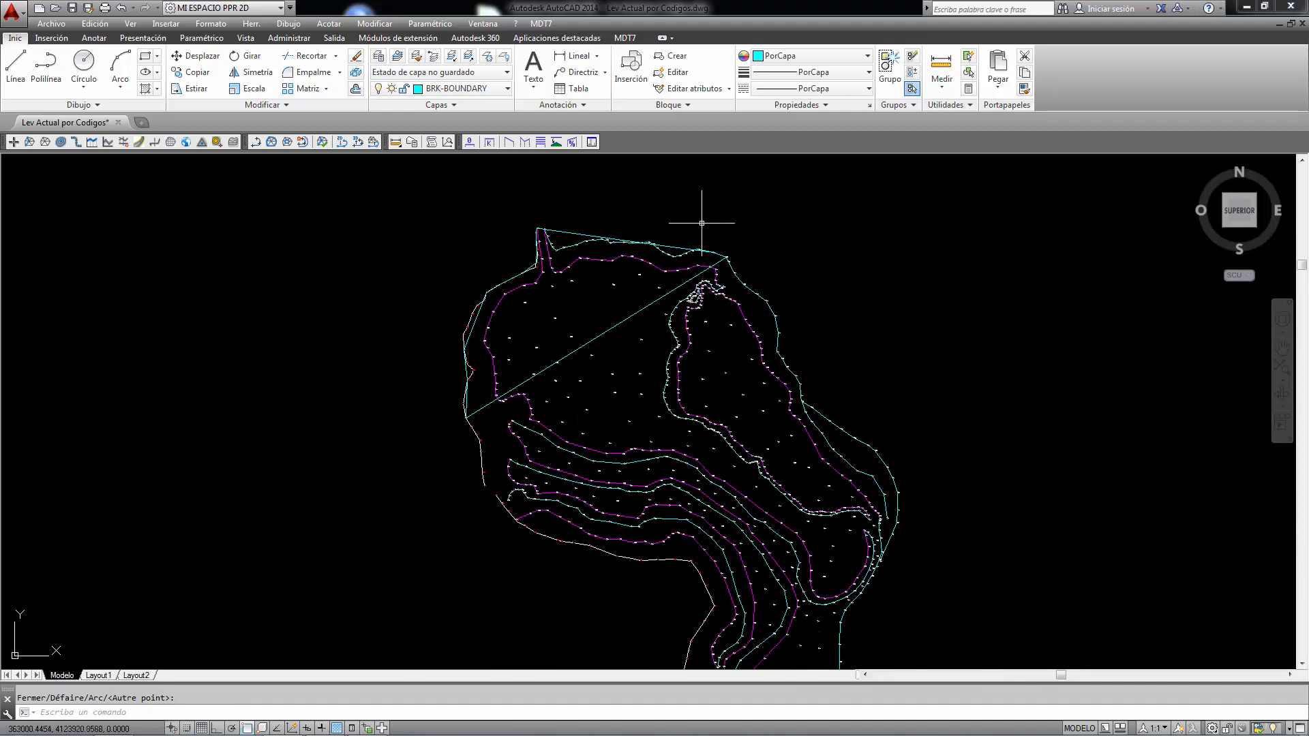
Draw a separate manual contour around the survey's middle area without continuing the existing one, passing through its western, eastern and southern edge points
{"action": "right_click", "coordinate": [707, 223]}
{"action": "left_click", "coordinate": [758, 230]}
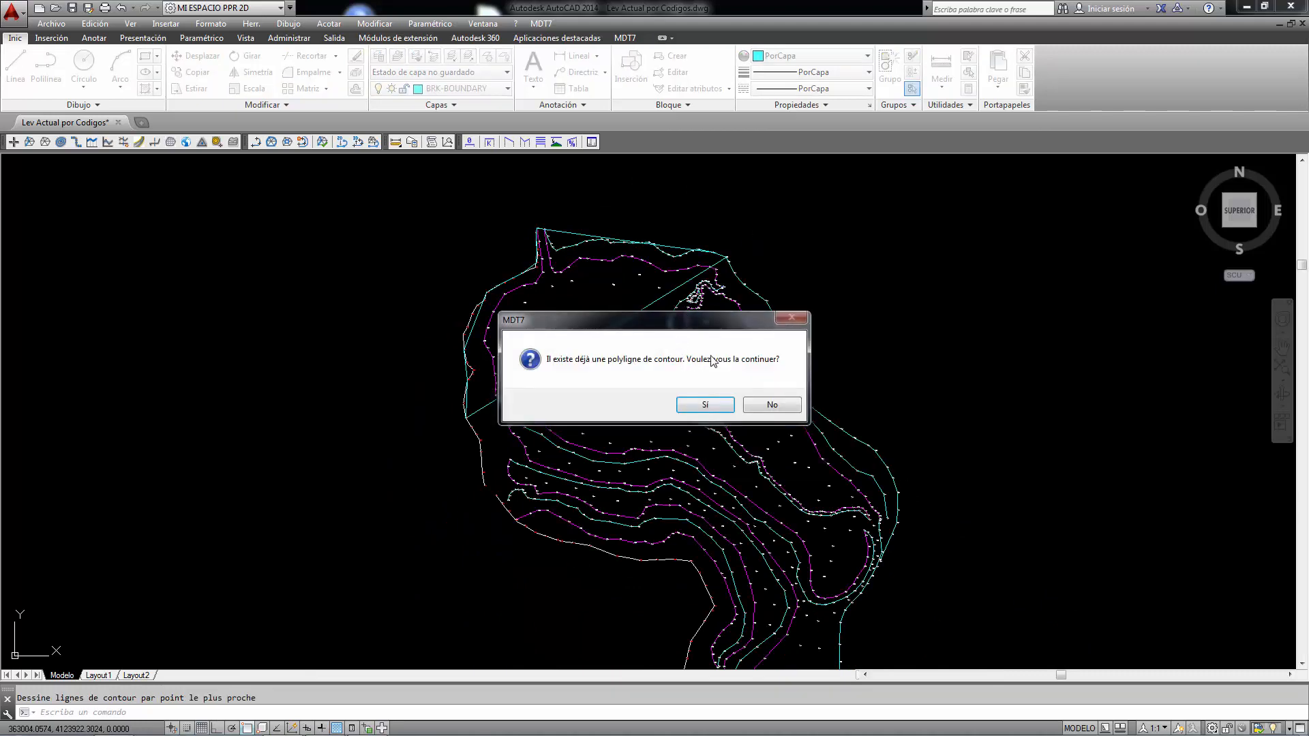
{"action": "left_click", "coordinate": [773, 406]}
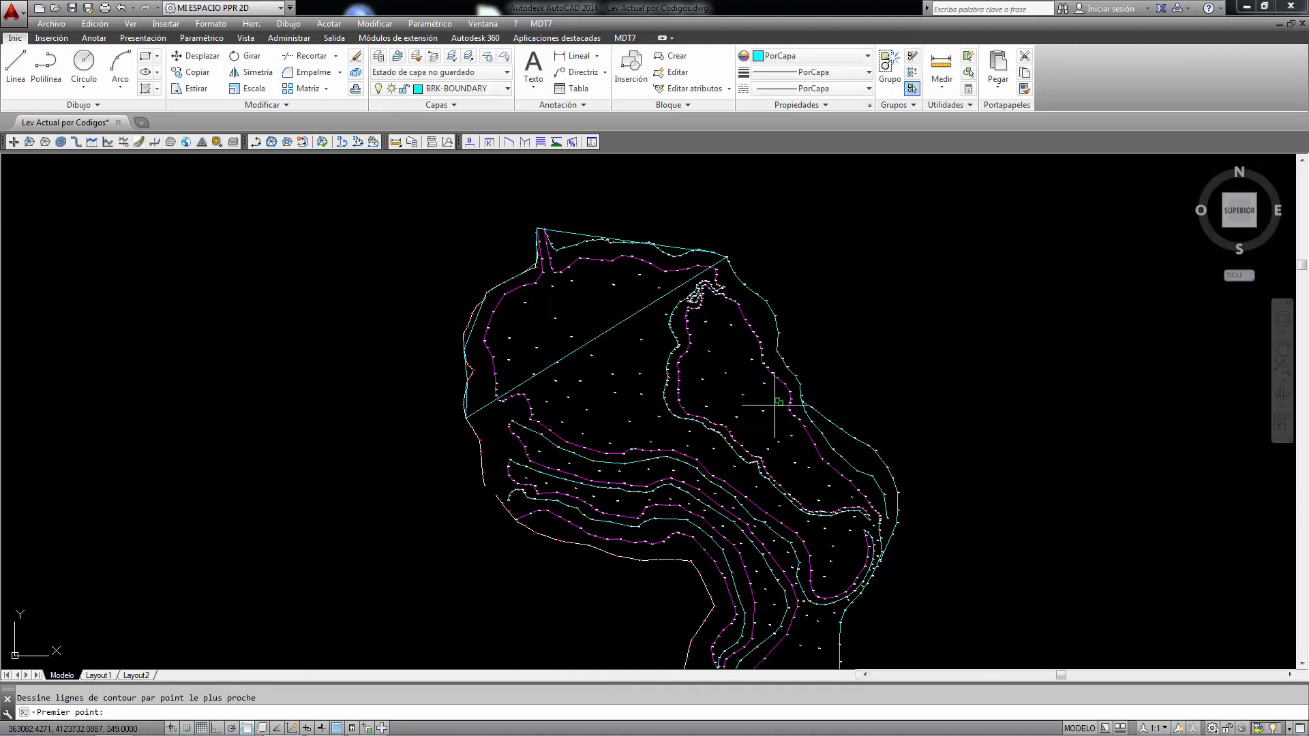
{"action": "left_click", "coordinate": [495, 497]}
{"action": "left_click", "coordinate": [778, 332]}
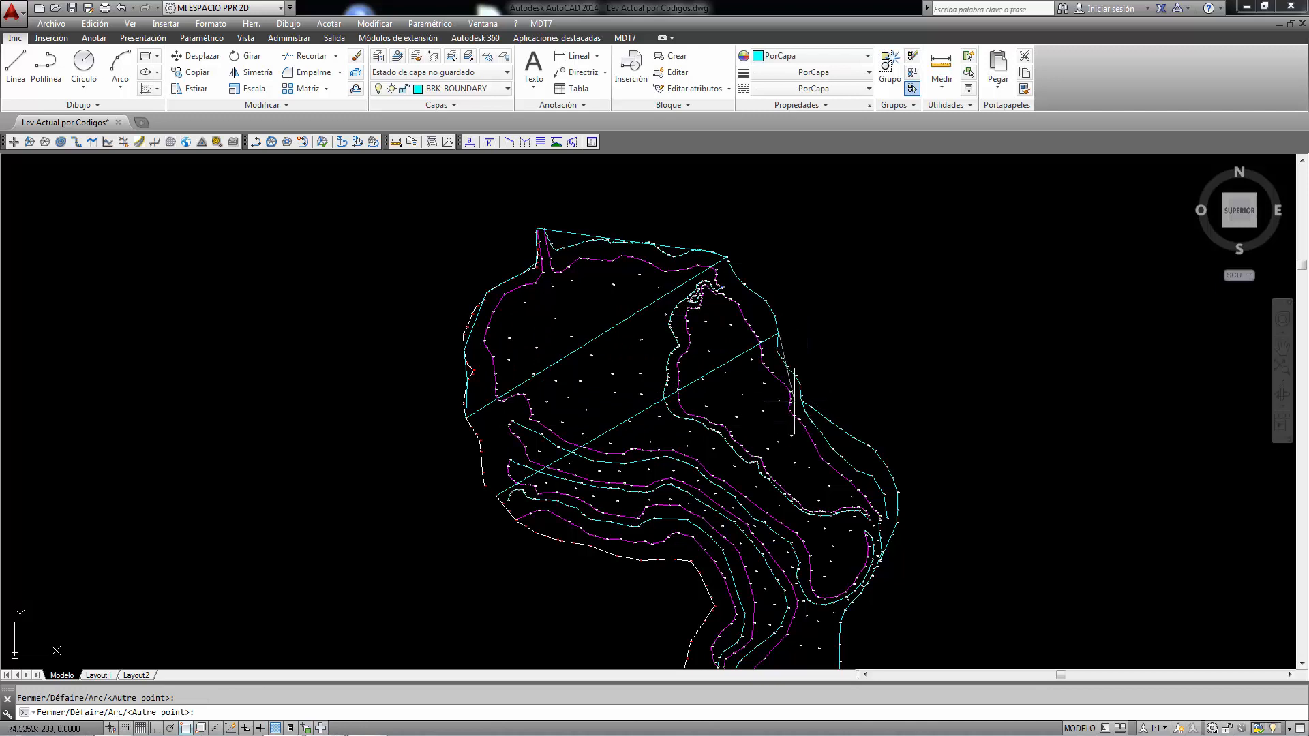
{"action": "left_click", "coordinate": [897, 467]}
{"action": "left_click", "coordinate": [896, 537]}
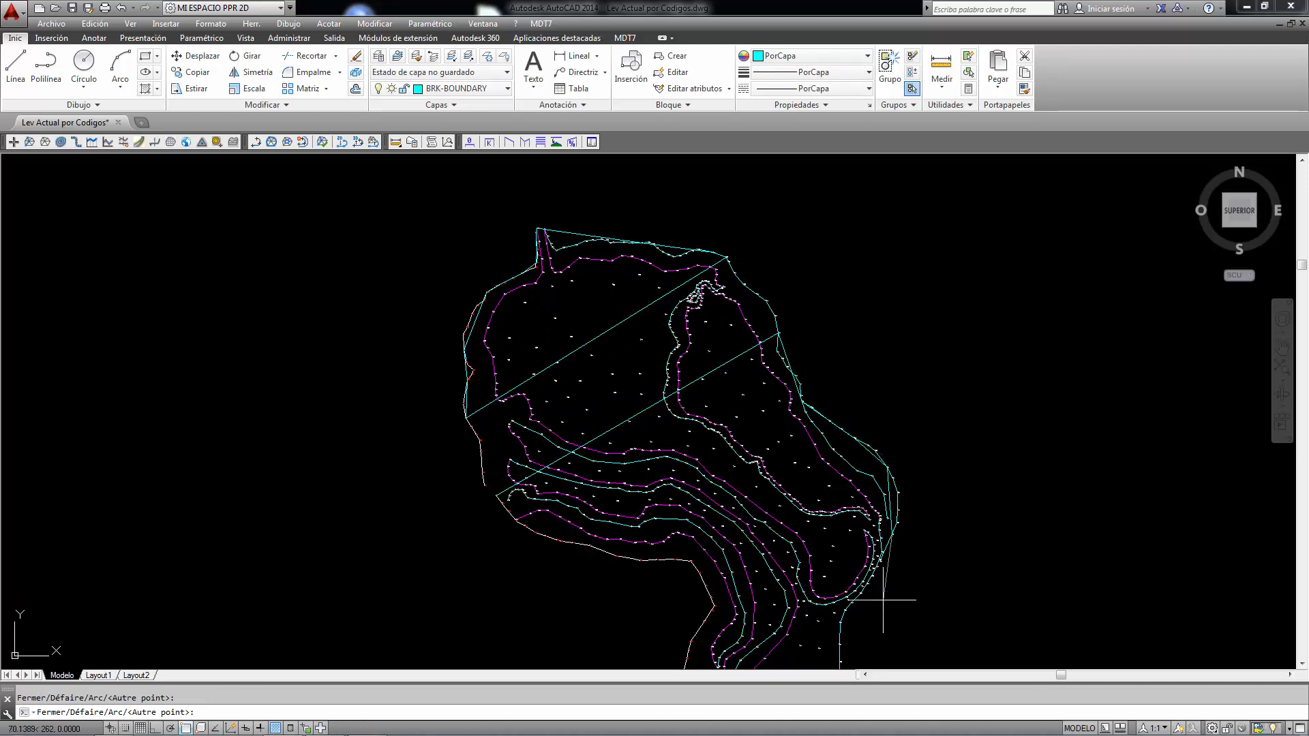
{"action": "left_click", "coordinate": [864, 595]}
{"action": "left_click", "coordinate": [714, 606]}
{"action": "key", "text": "Return"}
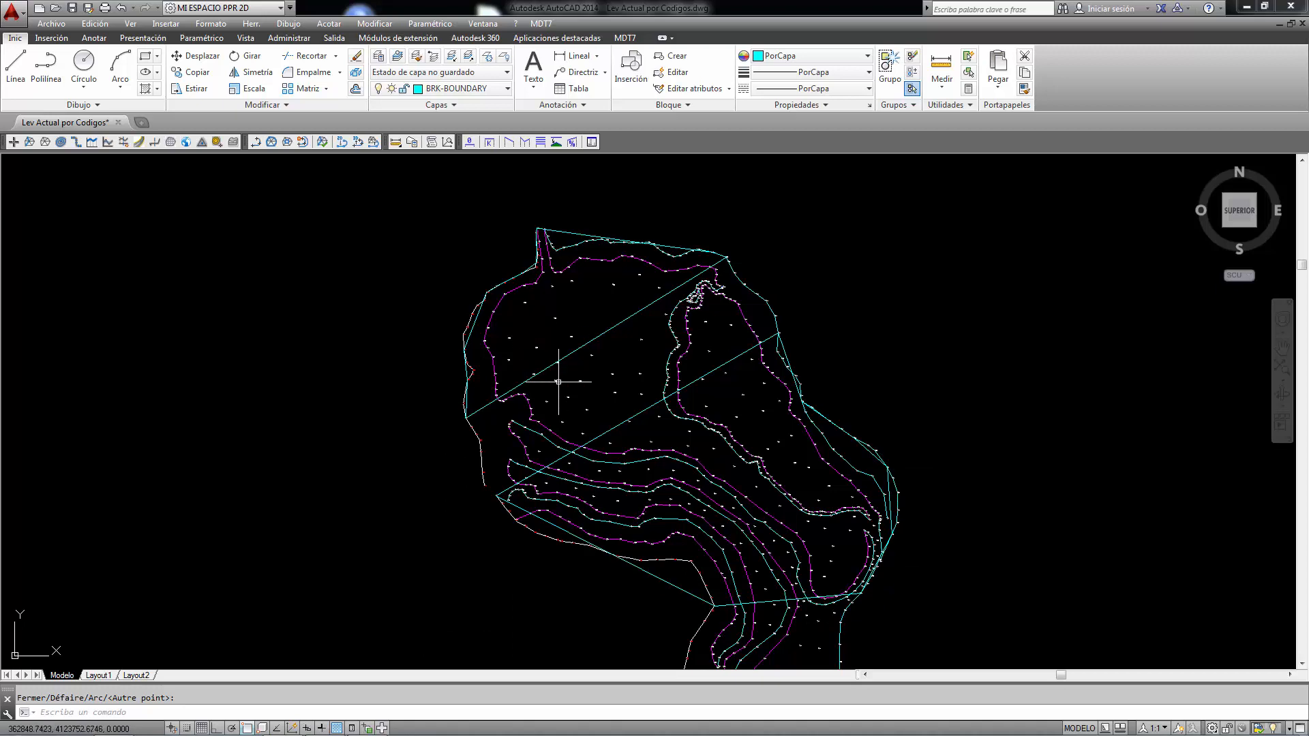
Erase both manually drawn contour polylines
{"action": "scroll", "coordinate": [561, 374], "scroll_direction": "up", "scroll_amount": 2}
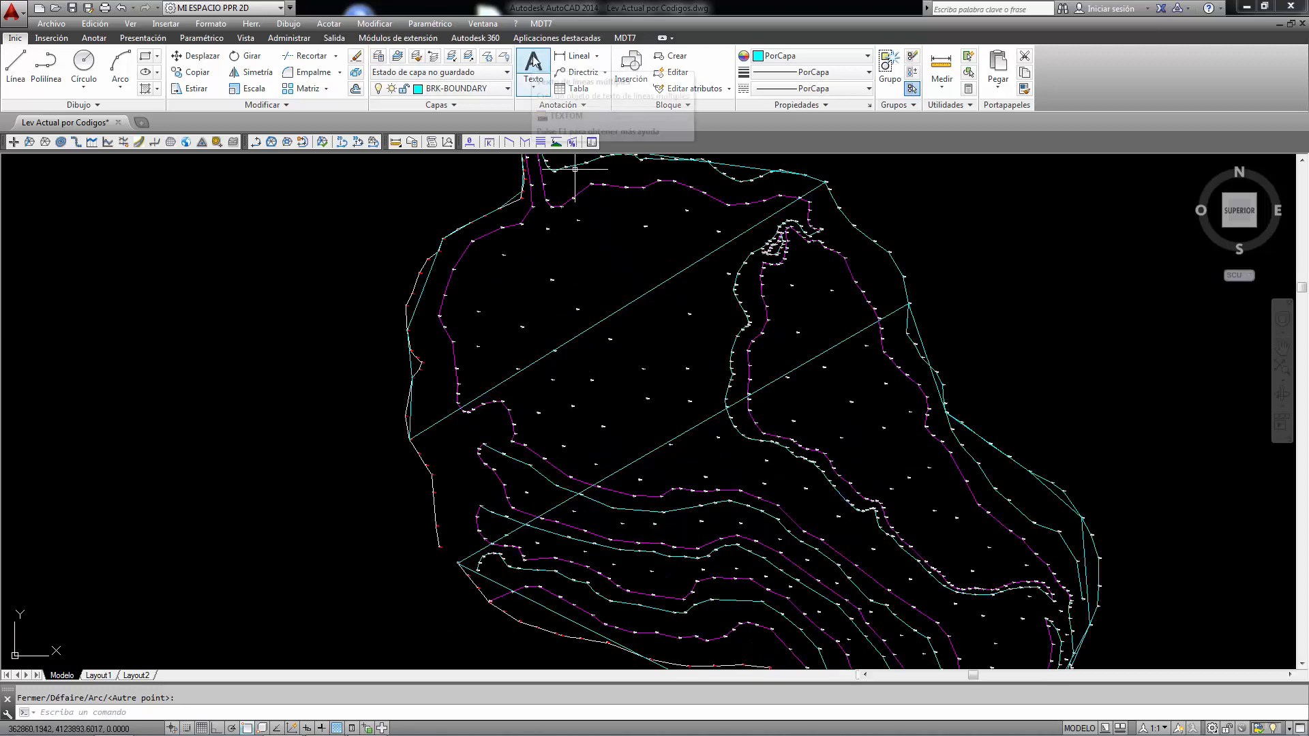
{"action": "key", "text": "Escape"}
{"action": "left_click", "coordinate": [678, 273]}
{"action": "left_click", "coordinate": [796, 367]}
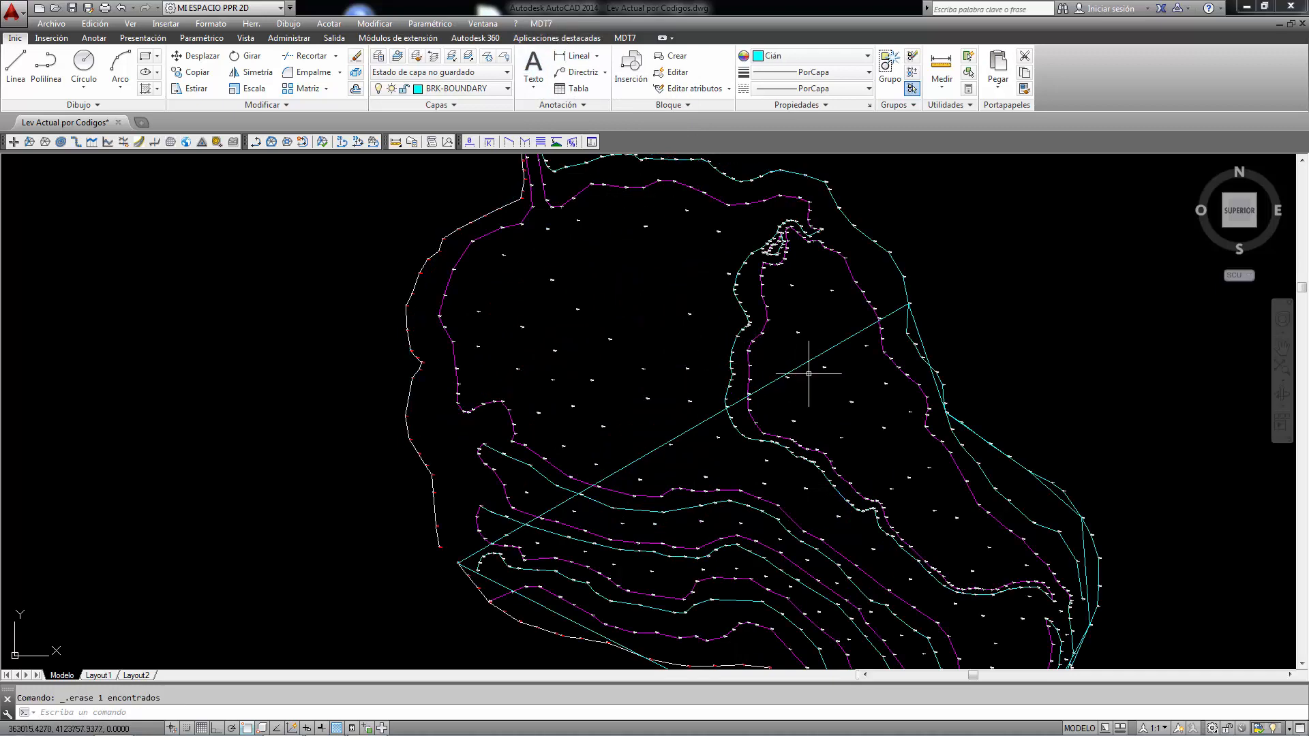
{"action": "key", "text": "Delete"}
{"action": "scroll", "coordinate": [824, 351], "scroll_direction": "down", "scroll_amount": 4}
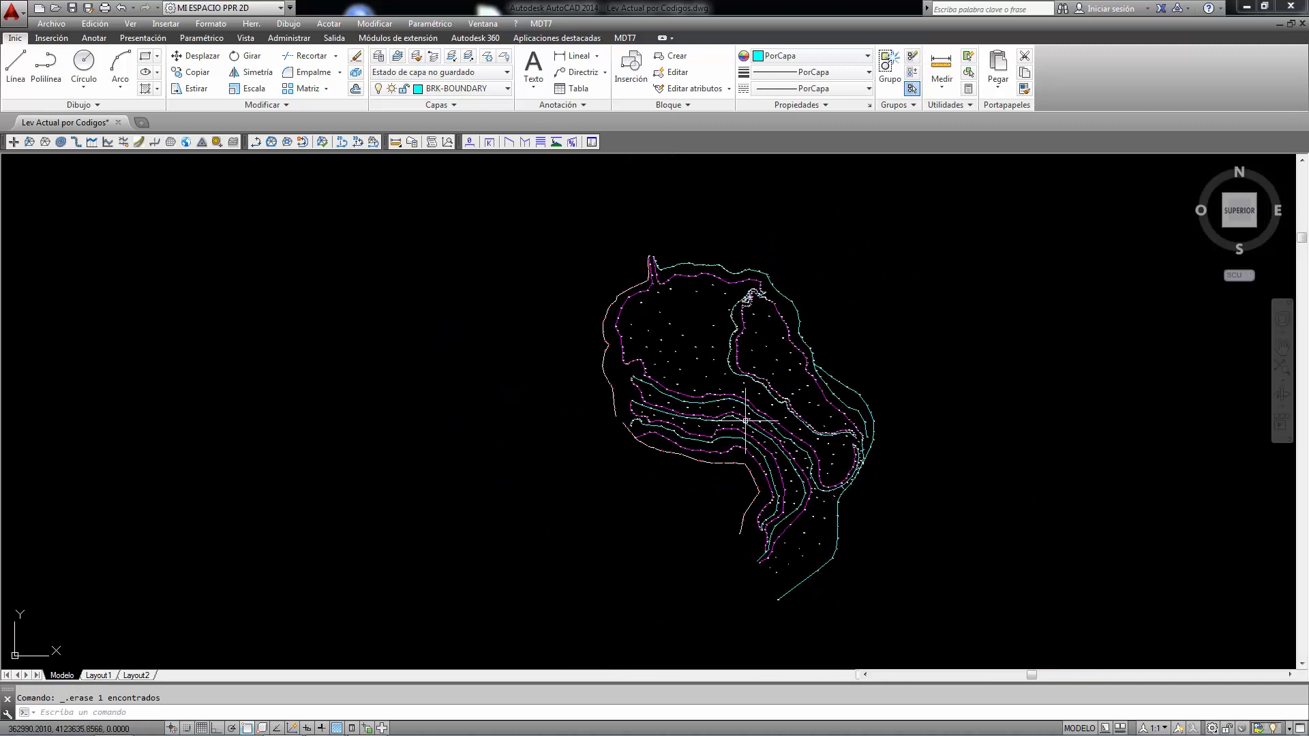
Start an automatic contour (Contour Automatique), skipping the choice of an existing MNT surface file
{"action": "left_click", "coordinate": [541, 23]}
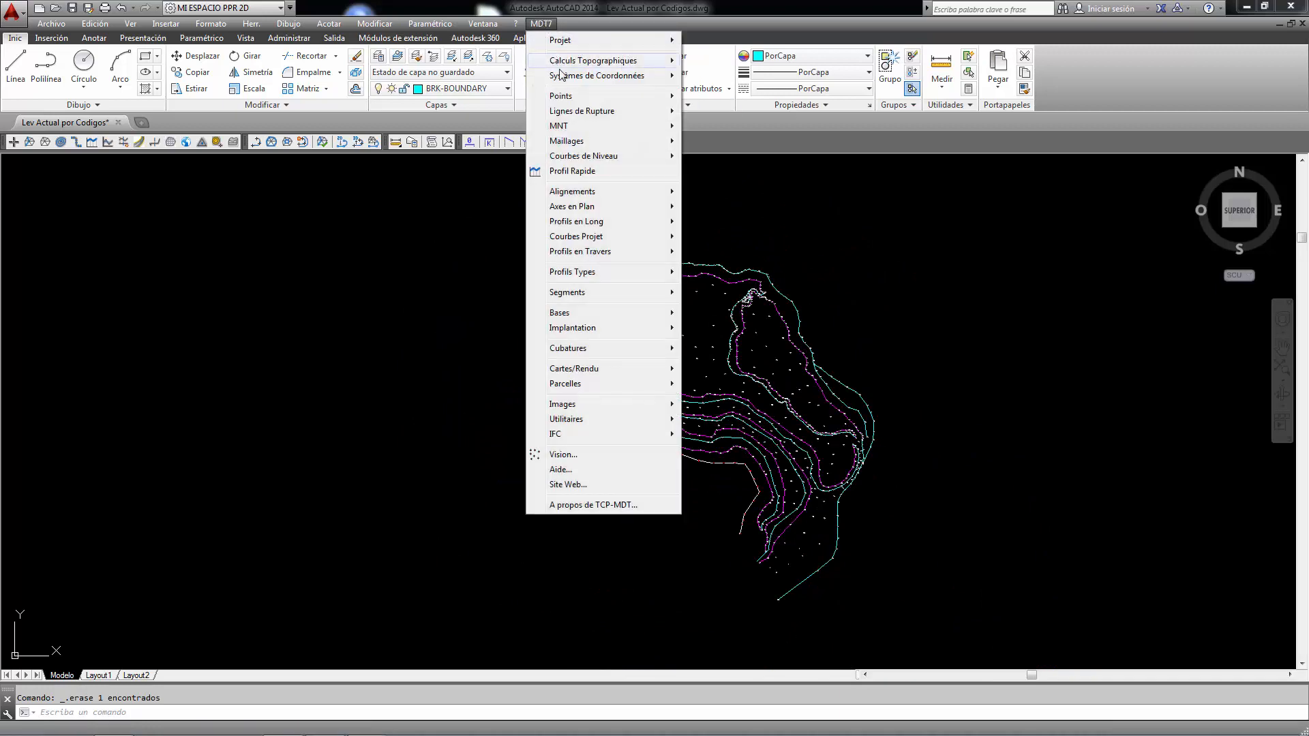
{"action": "mouse_move", "coordinate": [580, 110]}
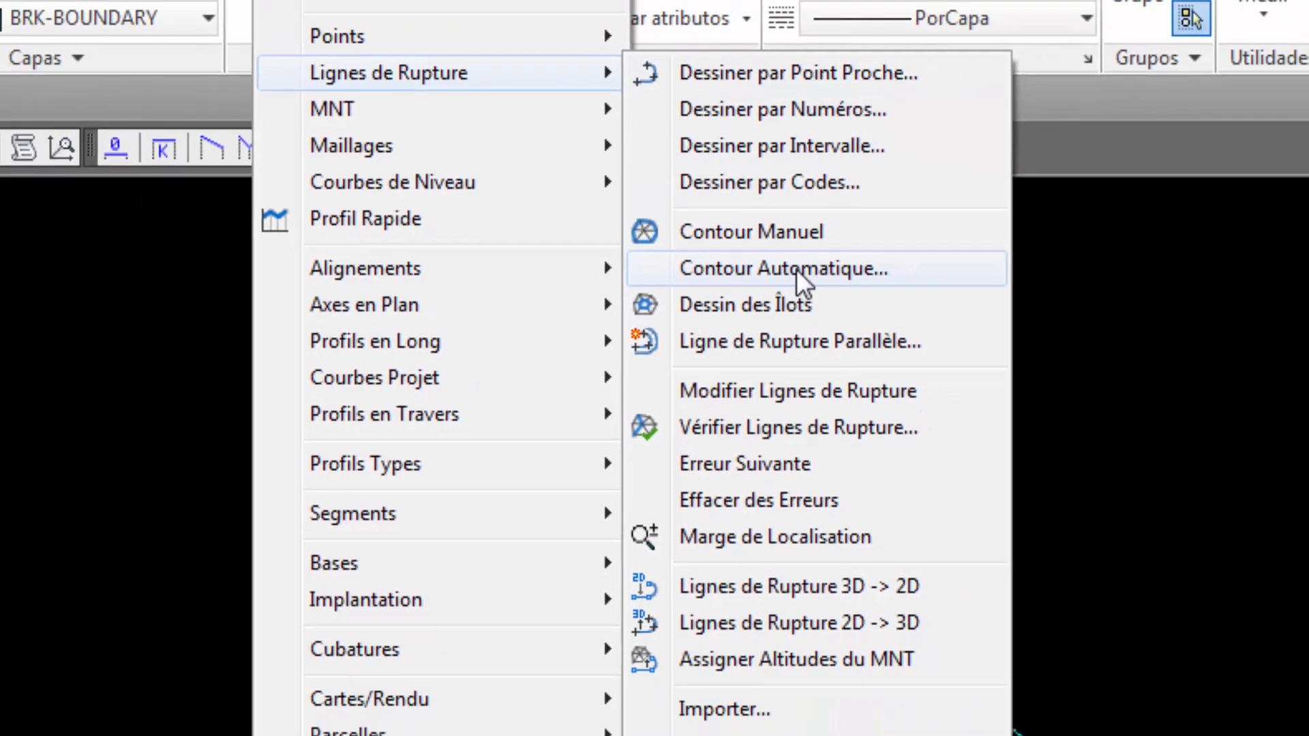
{"action": "left_click", "coordinate": [796, 269]}
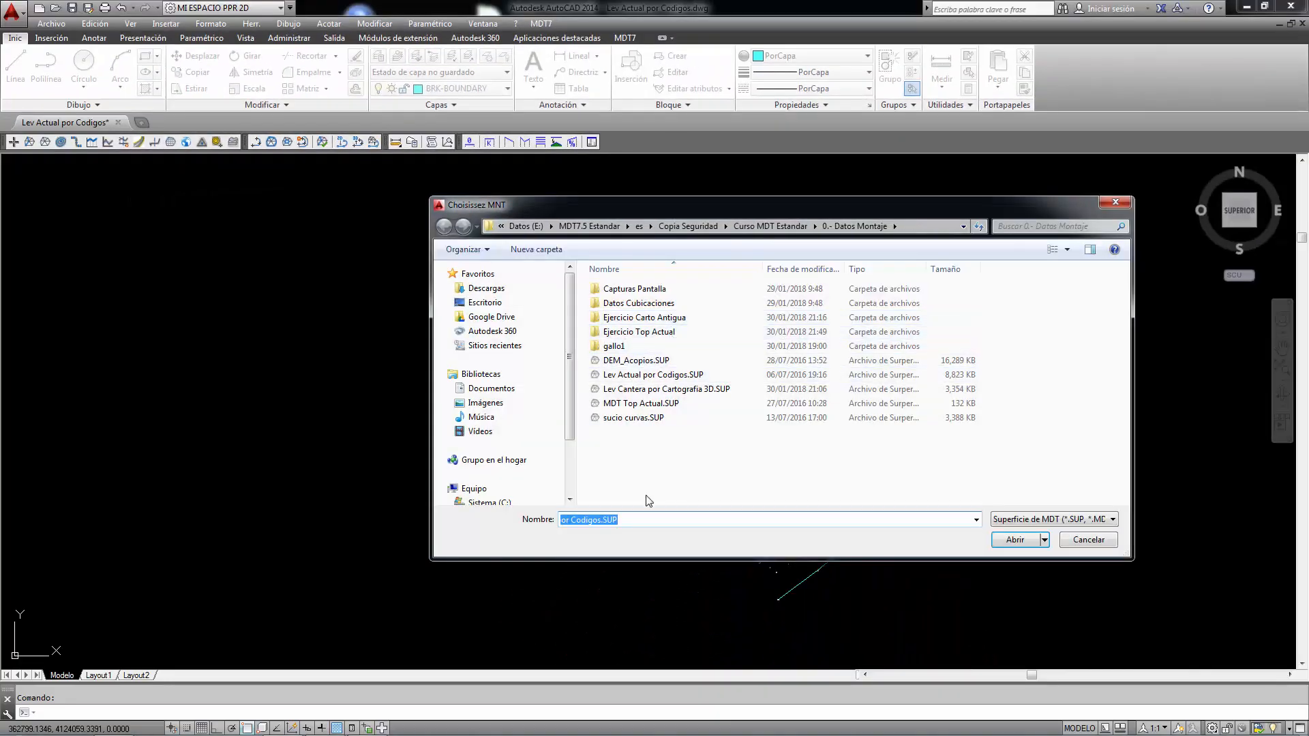
{"action": "left_click", "coordinate": [1026, 520]}
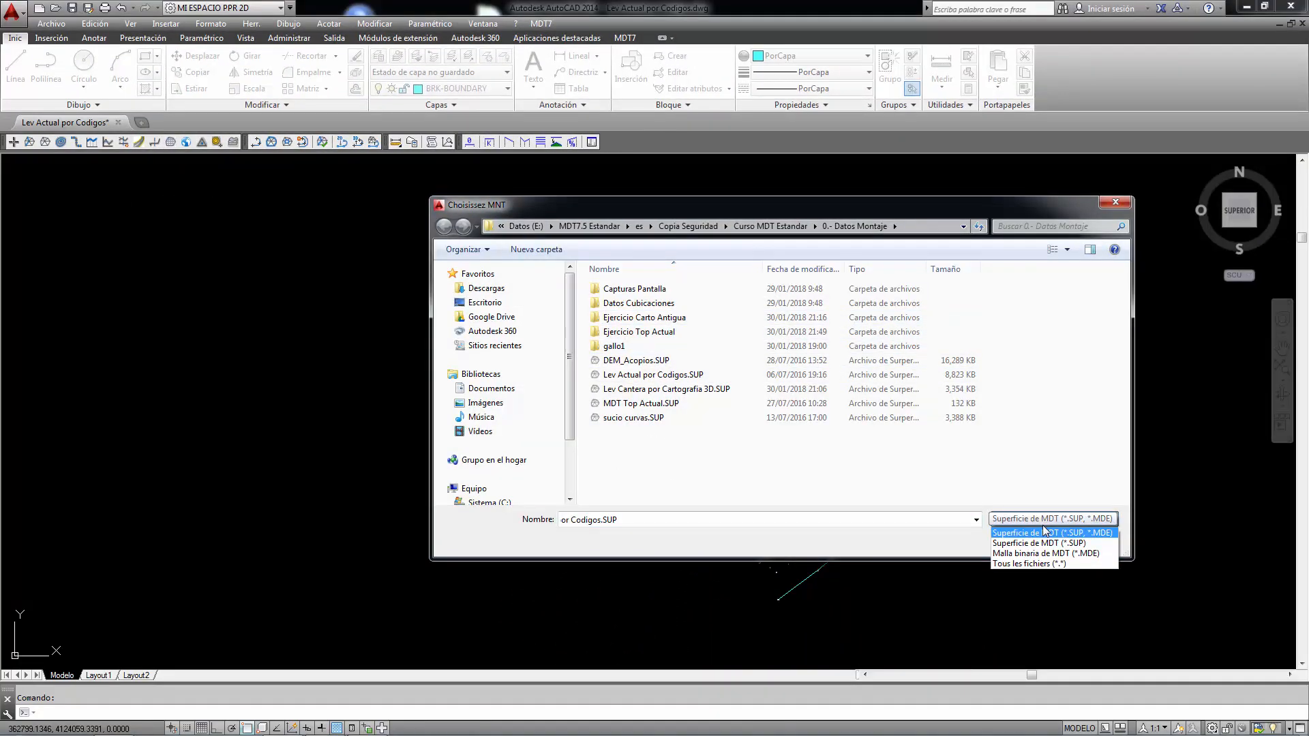
{"action": "left_click", "coordinate": [958, 554]}
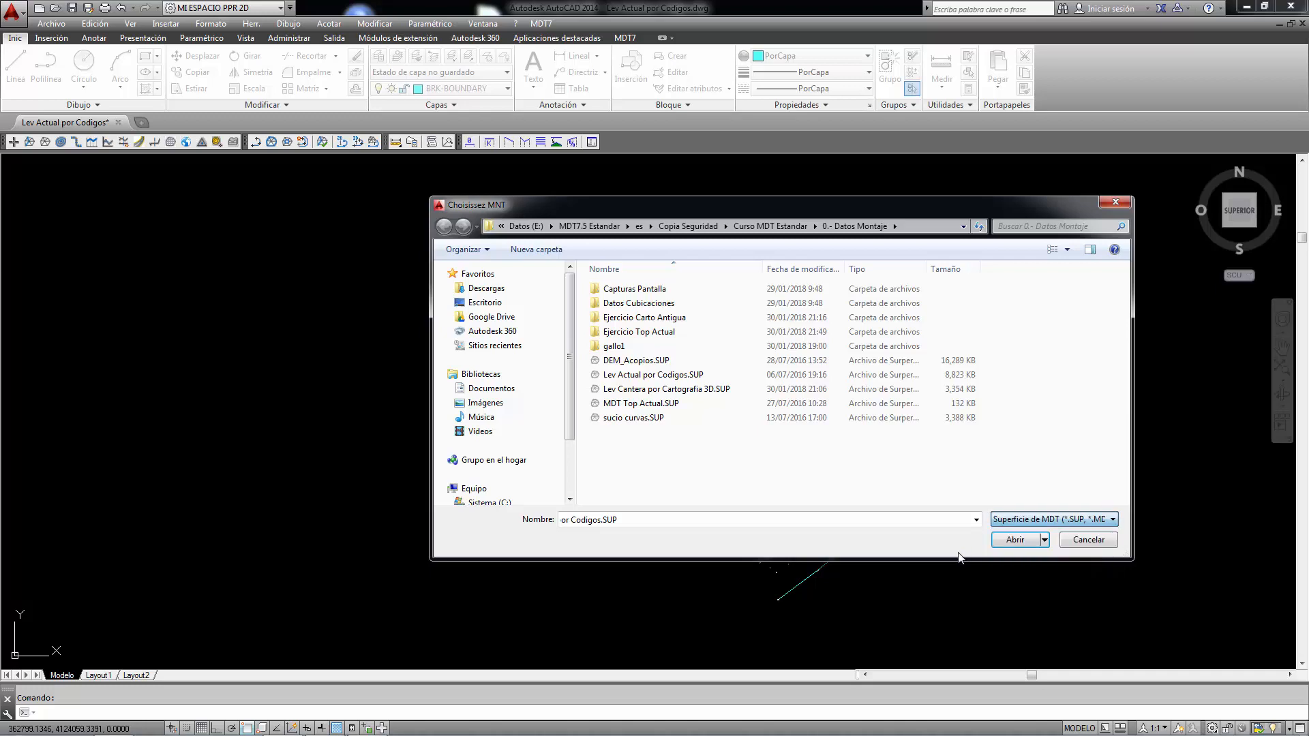
{"action": "left_click", "coordinate": [1105, 540]}
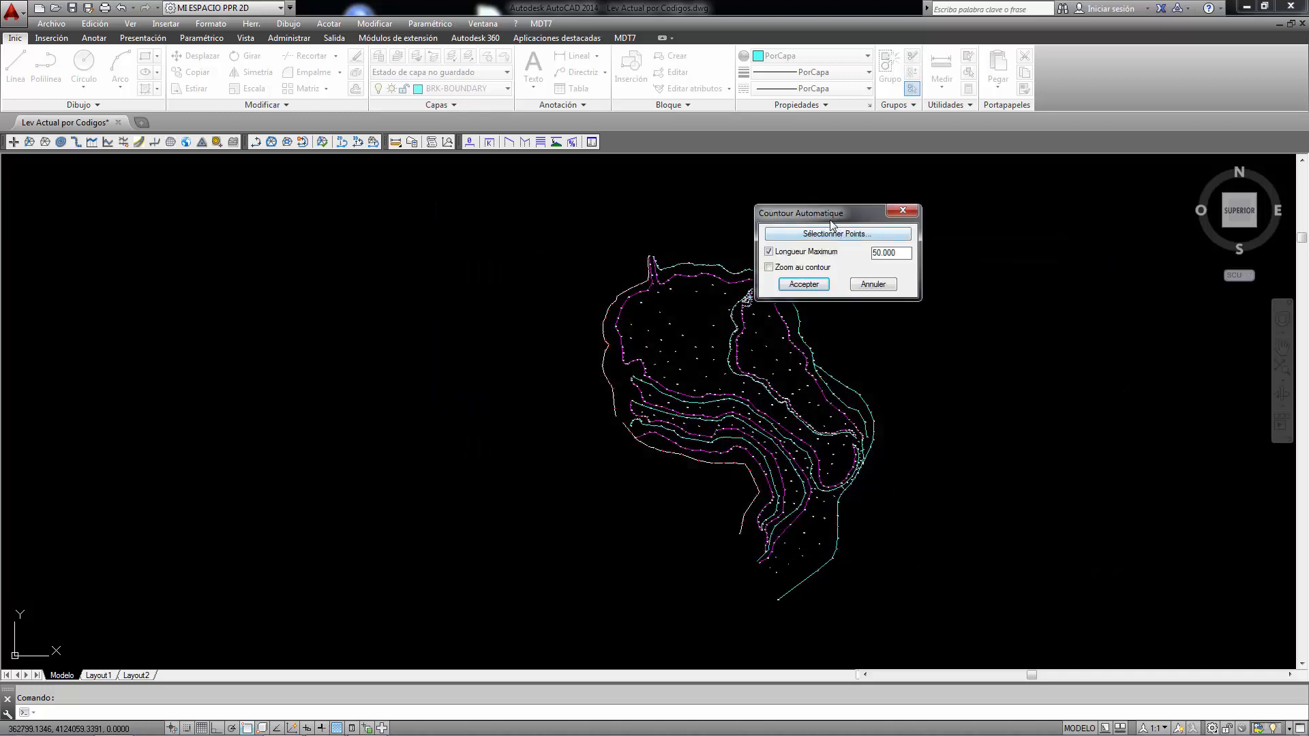
Generate the automatic contour with a maximum length of 35 and Zoom au contour enabled, including the points with zero altitude
{"action": "left_click_drag", "start_coordinate": [830, 220], "coordinate": [1008, 213]}
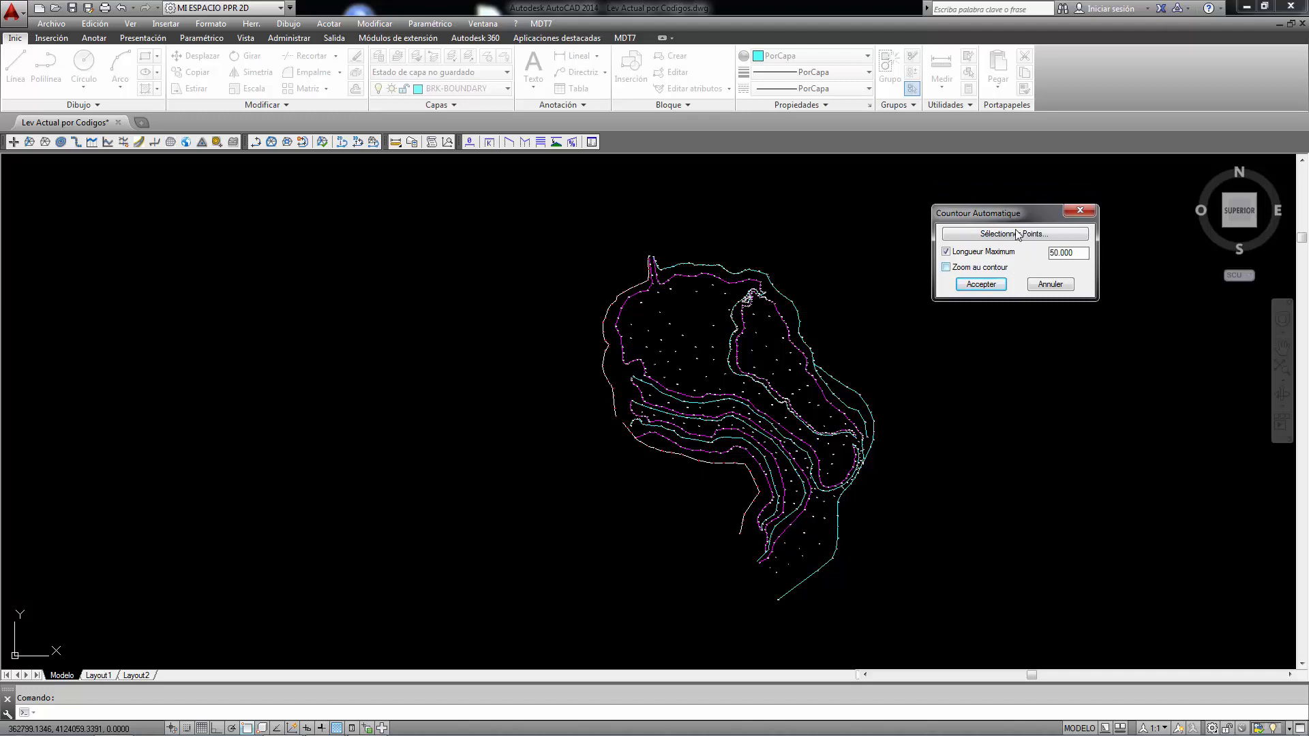
{"action": "left_click", "coordinate": [1029, 234]}
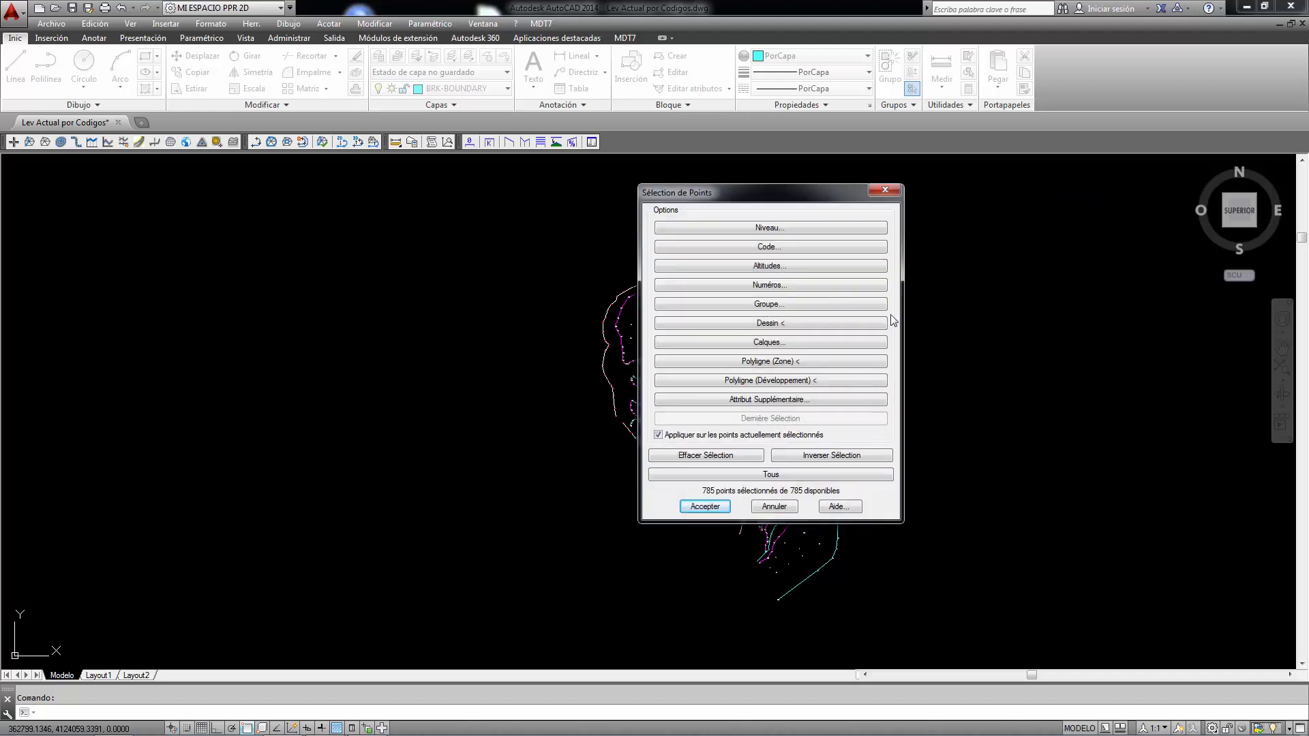
{"action": "left_click", "coordinate": [777, 508]}
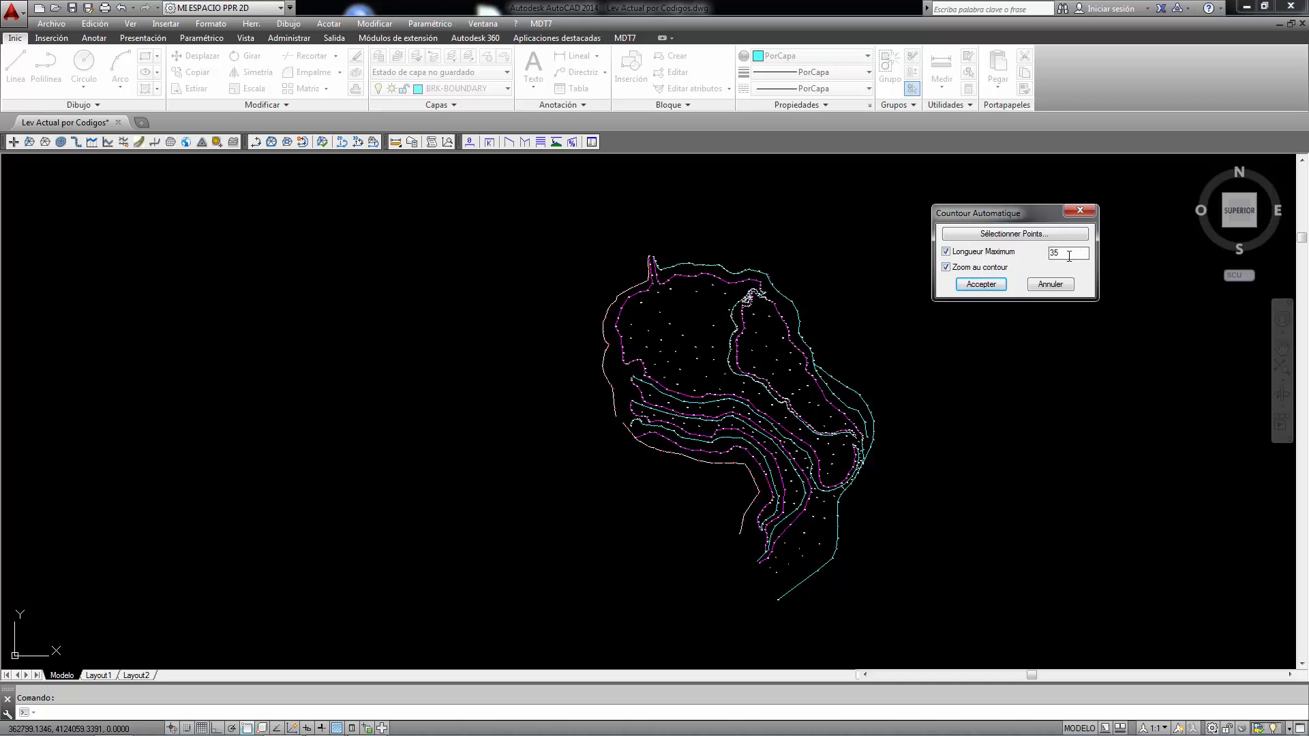
{"action": "left_click", "coordinate": [982, 286]}
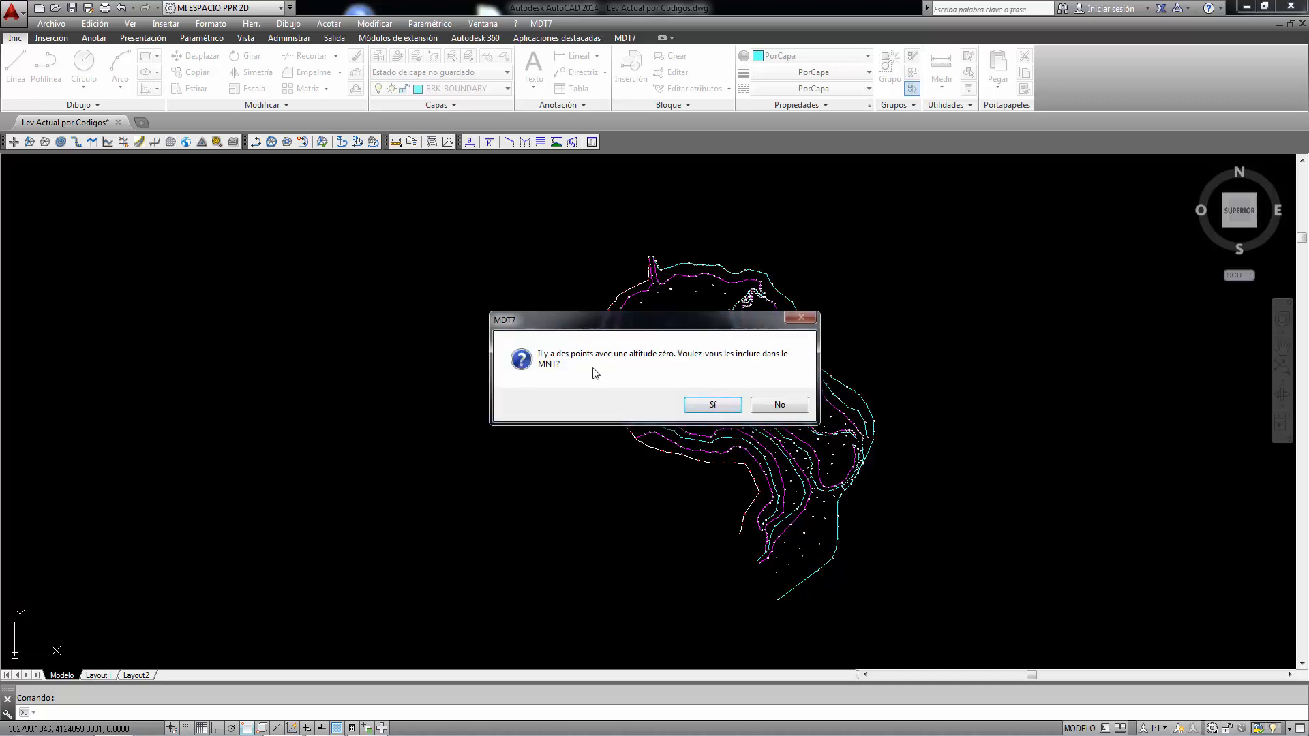
{"action": "left_click", "coordinate": [712, 406]}
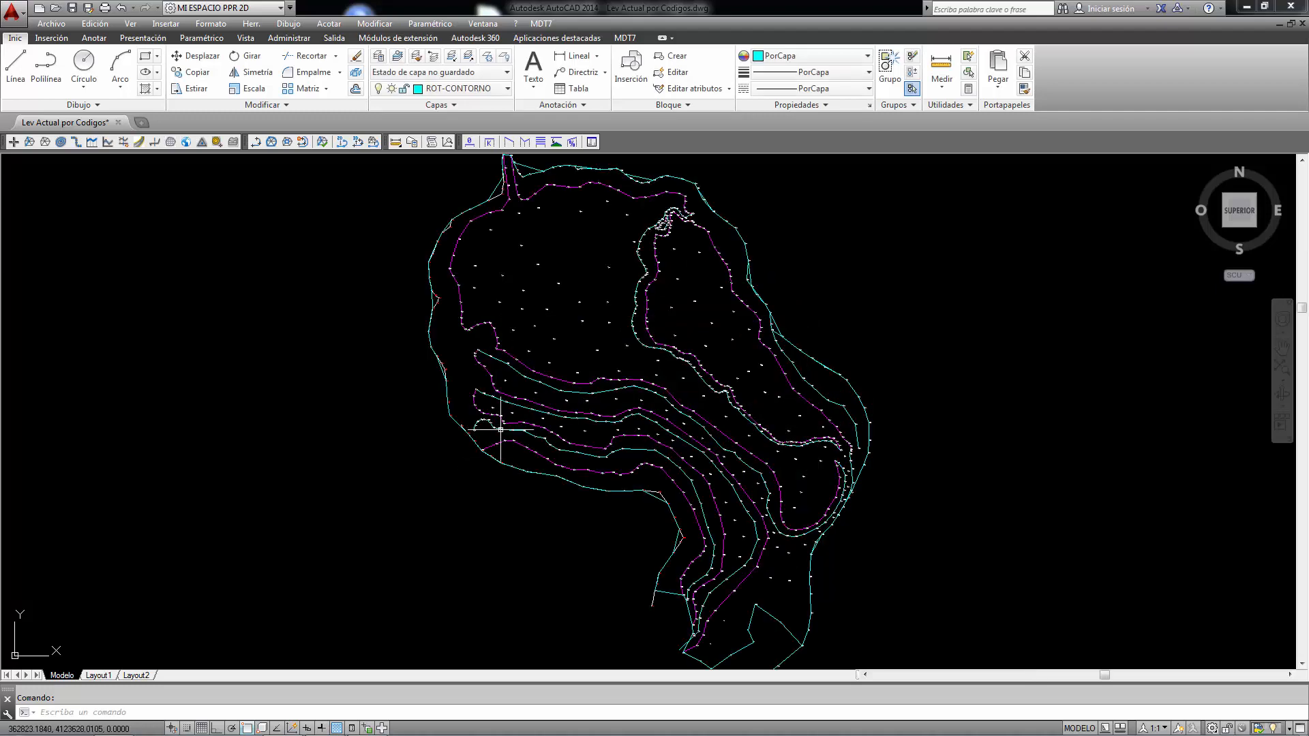
Select the automatic contour polyline, inspect its fit around the survey points, and erase it
{"action": "left_click", "coordinate": [755, 607]}
{"action": "scroll", "coordinate": [849, 432], "scroll_direction": "down", "scroll_amount": 2}
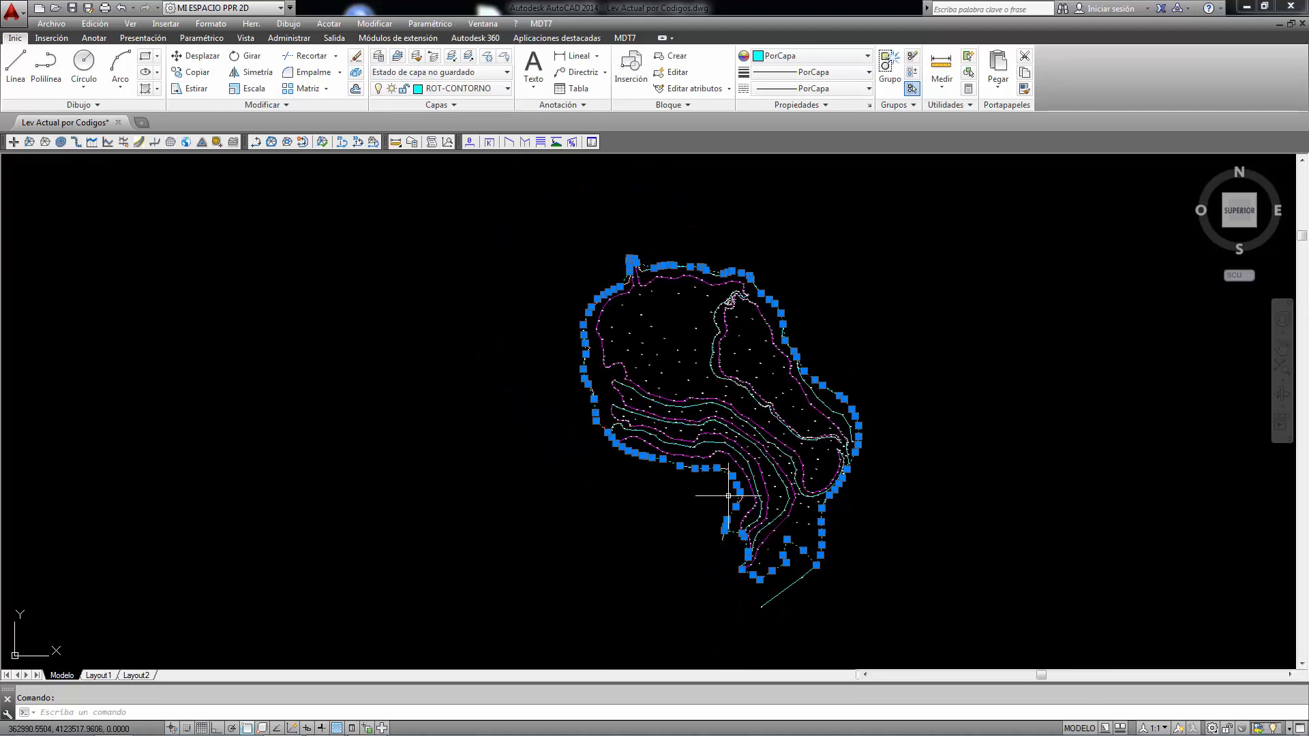
{"action": "scroll", "coordinate": [765, 533], "scroll_direction": "up", "scroll_amount": 5}
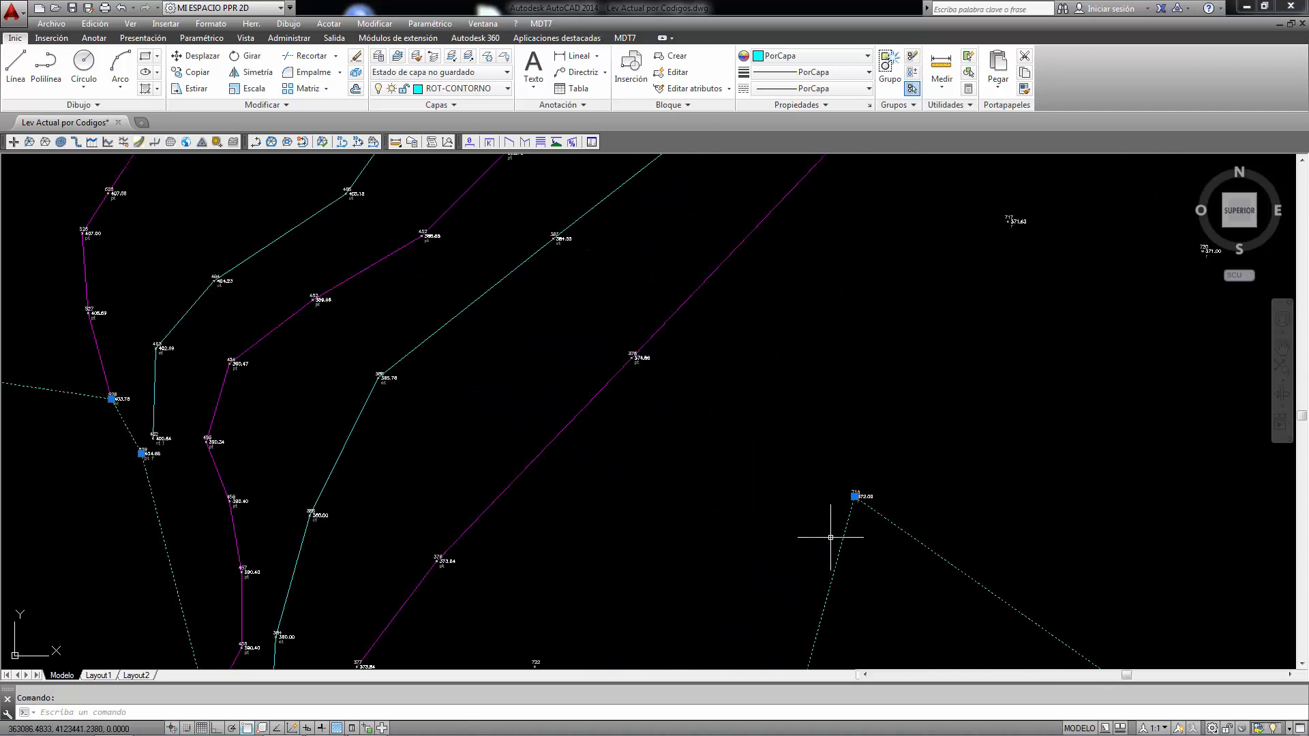
{"action": "scroll", "coordinate": [831, 538], "scroll_direction": "down", "scroll_amount": 5}
{"action": "scroll", "coordinate": [690, 228], "scroll_direction": "up", "scroll_amount": 2}
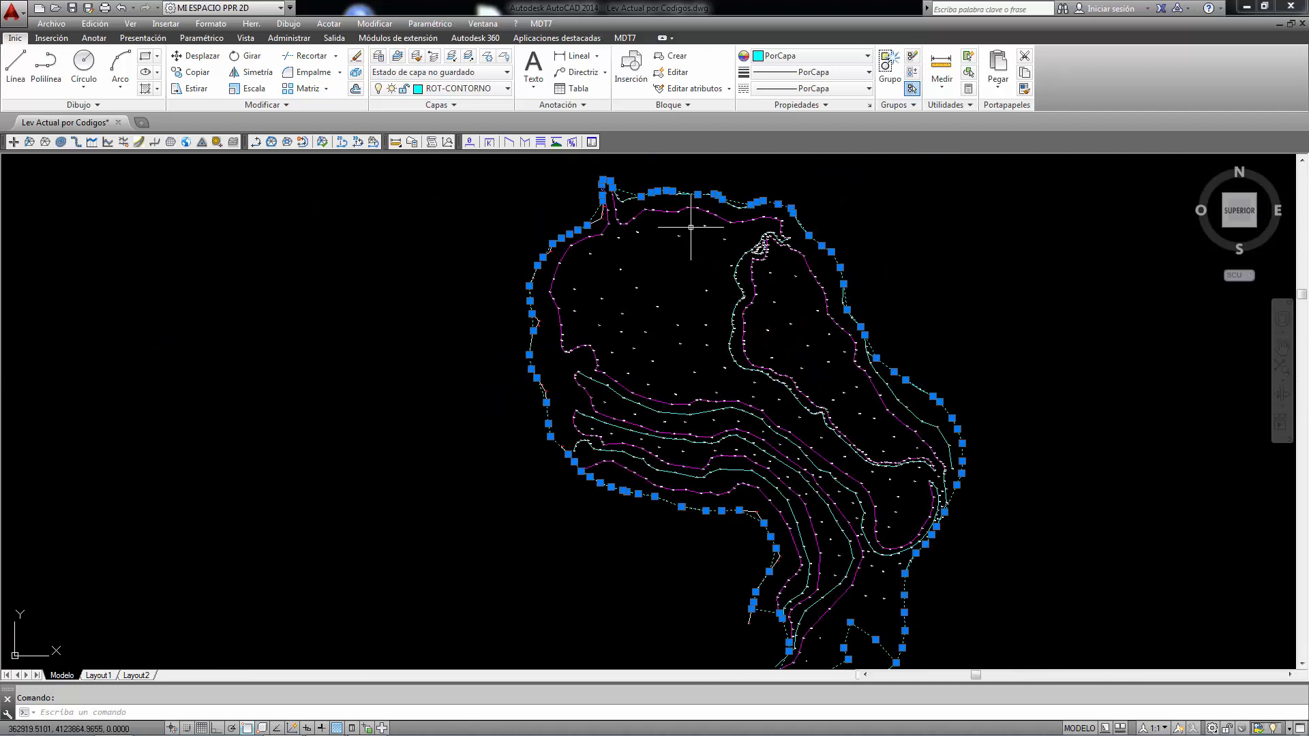
{"action": "scroll", "coordinate": [688, 243], "scroll_direction": "down", "scroll_amount": 2}
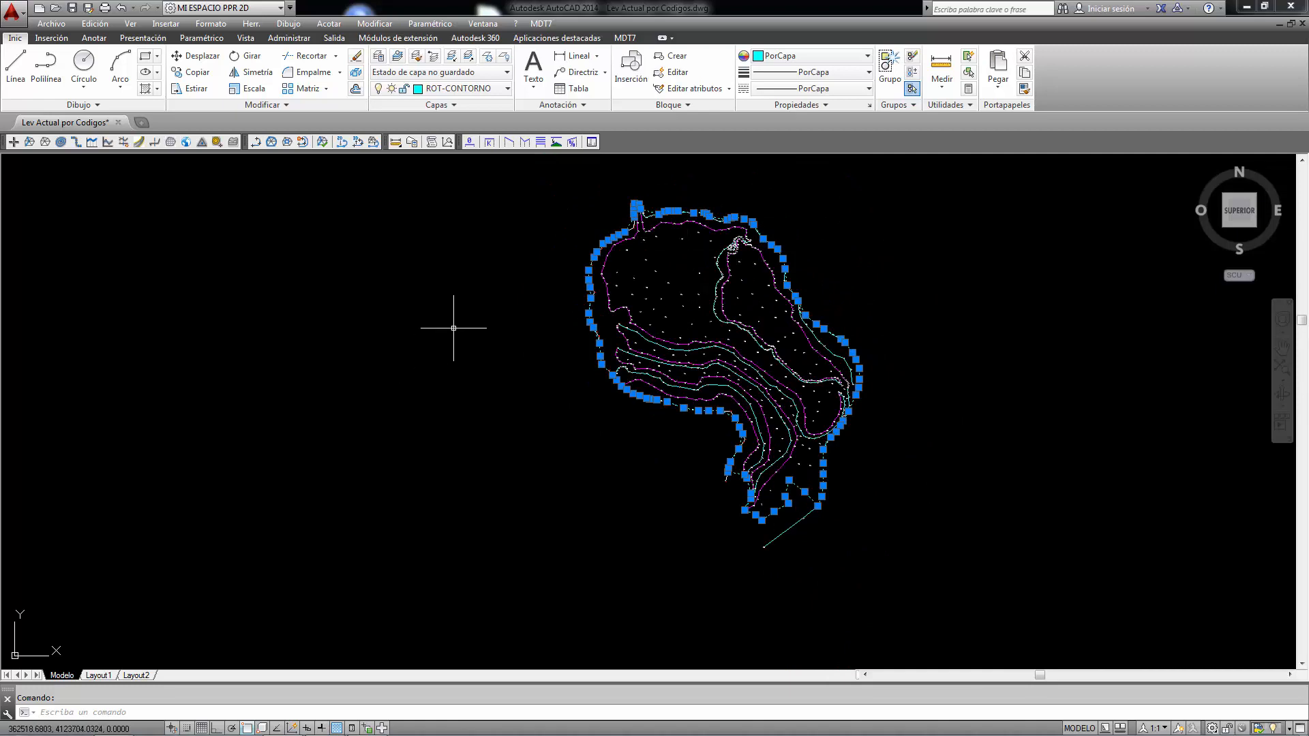
{"action": "key", "text": "Delete"}
{"action": "scroll", "coordinate": [695, 214], "scroll_direction": "up", "scroll_amount": 2}
{"action": "left_click", "coordinate": [540, 23]}
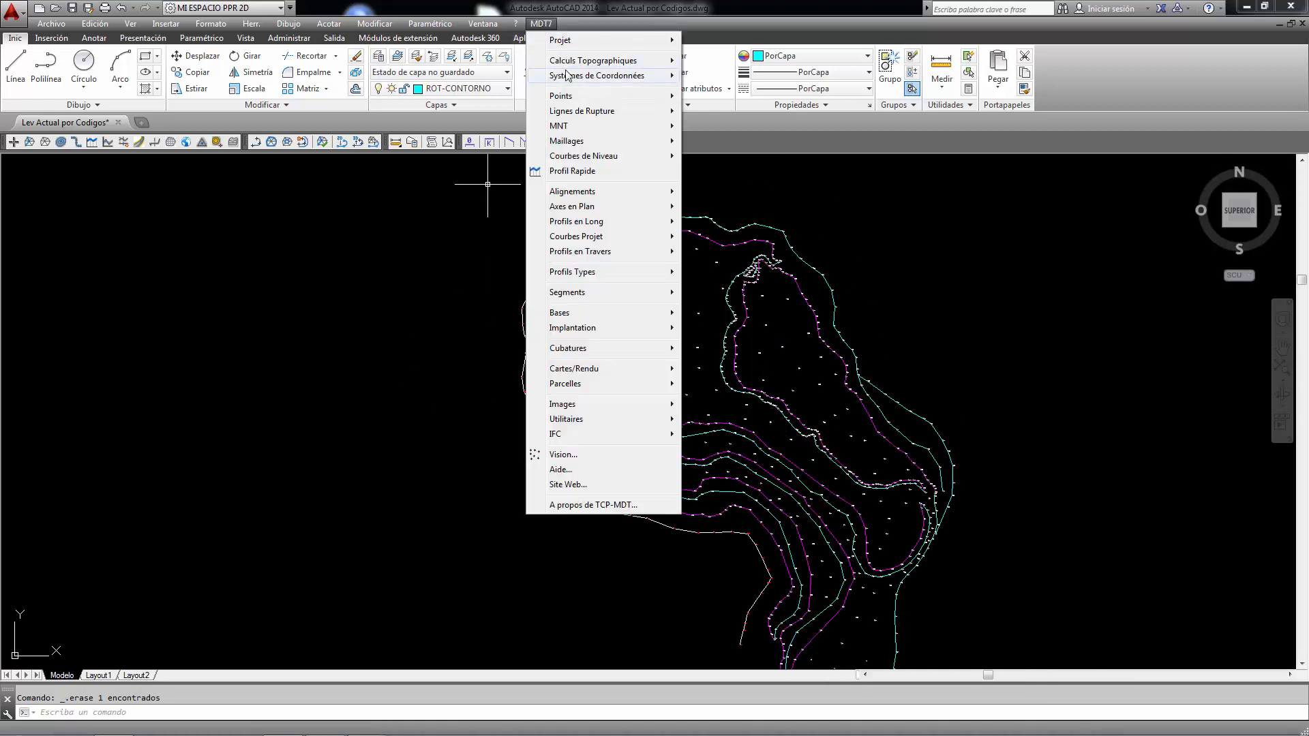
{"action": "mouse_move", "coordinate": [655, 111]}
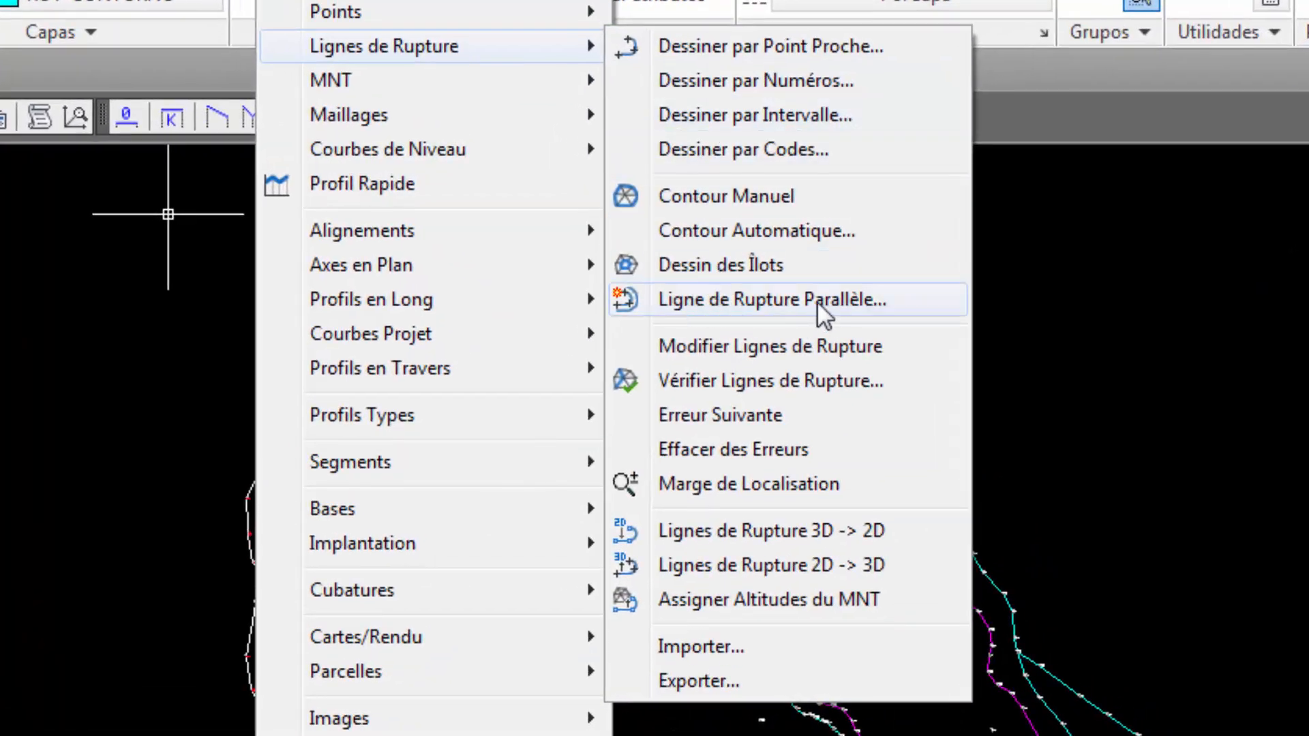
{"action": "left_click", "coordinate": [91, 414]}
Draw an open three-segment polyline in the empty area west of the quarry's outer survey line
{"action": "scroll", "coordinate": [514, 427], "scroll_direction": "up", "scroll_amount": 5}
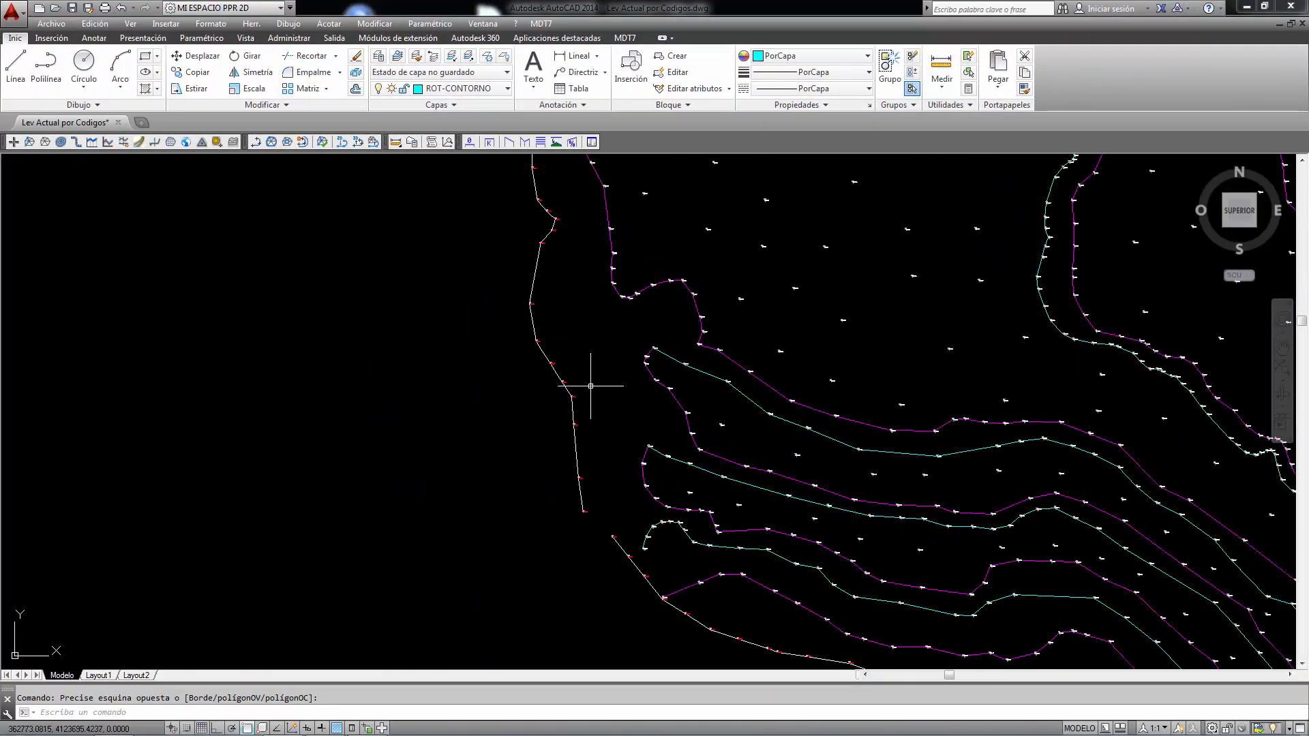
{"action": "left_click", "coordinate": [46, 65]}
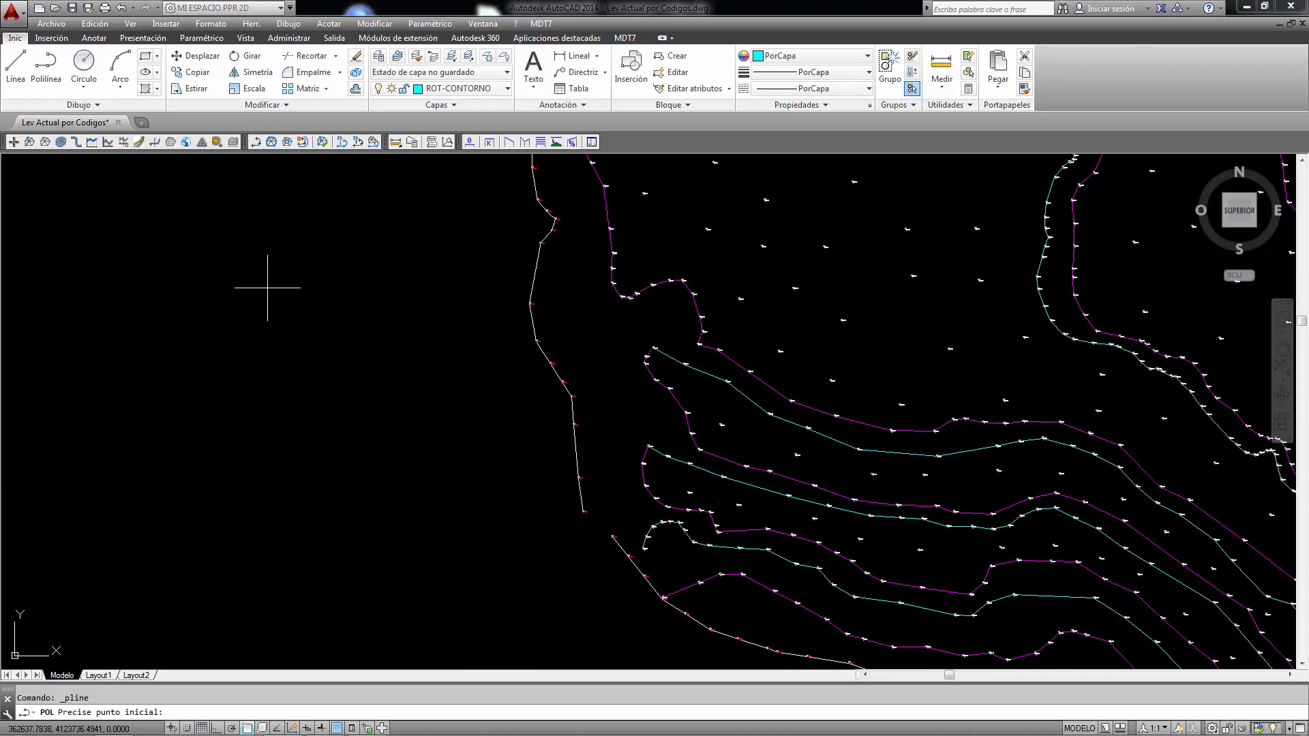
{"action": "left_click", "coordinate": [361, 312]}
{"action": "left_click", "coordinate": [406, 374]}
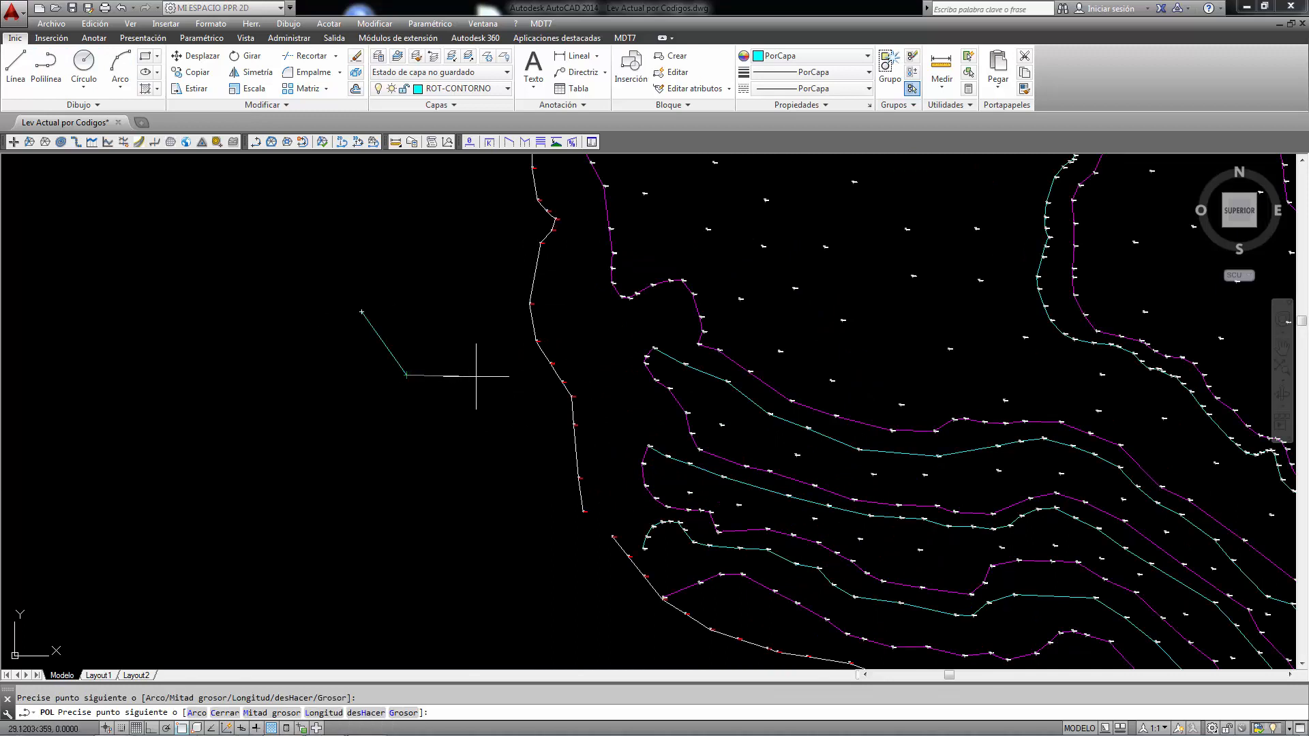
{"action": "left_click", "coordinate": [476, 376]}
{"action": "left_click", "coordinate": [535, 430]}
{"action": "right_click", "coordinate": [477, 358]}
{"action": "left_click", "coordinate": [501, 382]}
Select the quarry's western ct breakline to examine its vertices, and deselect it
{"action": "scroll", "coordinate": [487, 357], "scroll_direction": "up", "scroll_amount": 2}
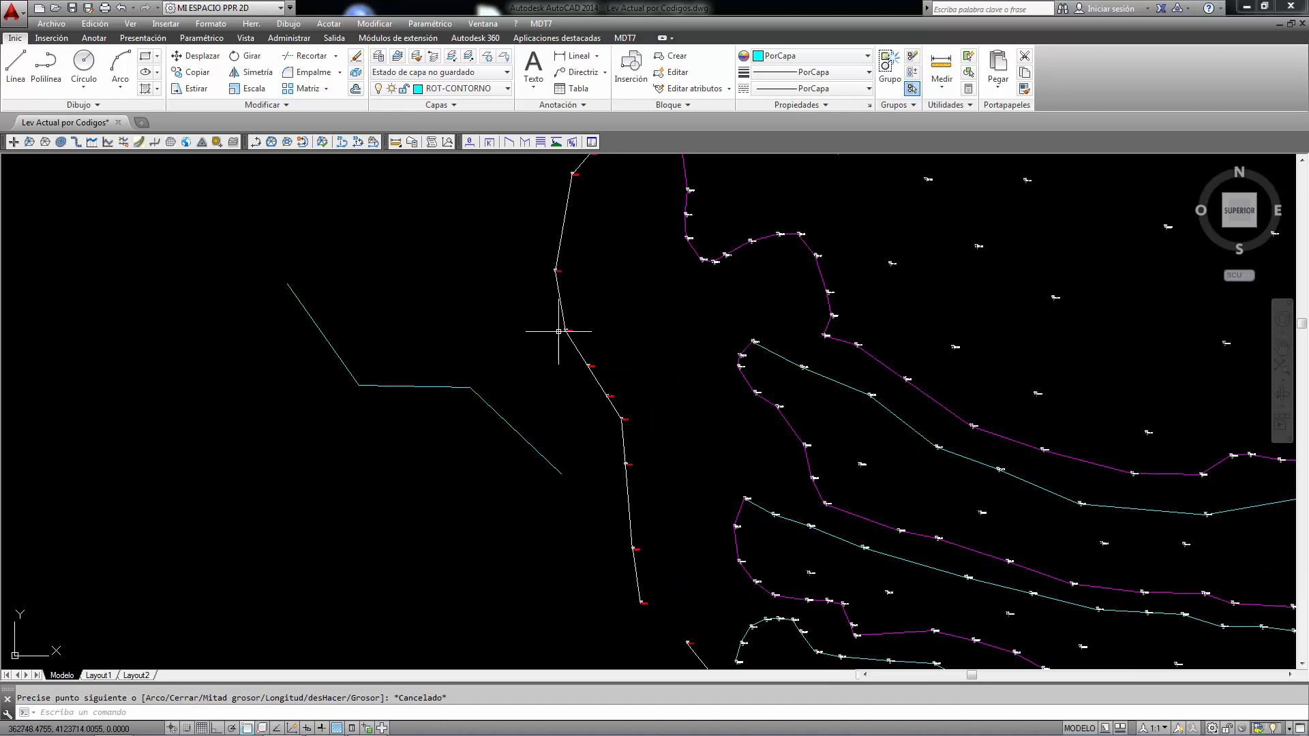
{"action": "left_click", "coordinate": [625, 453]}
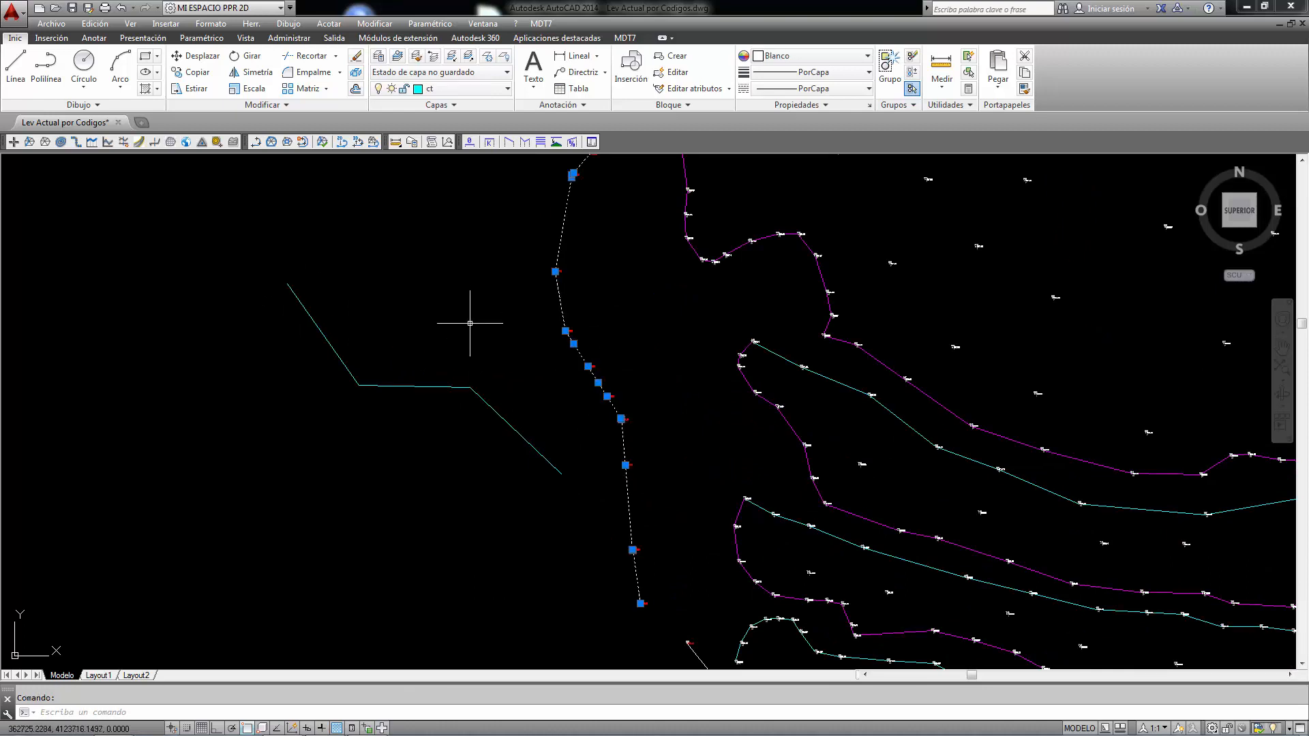
{"action": "key", "text": "Escape"}
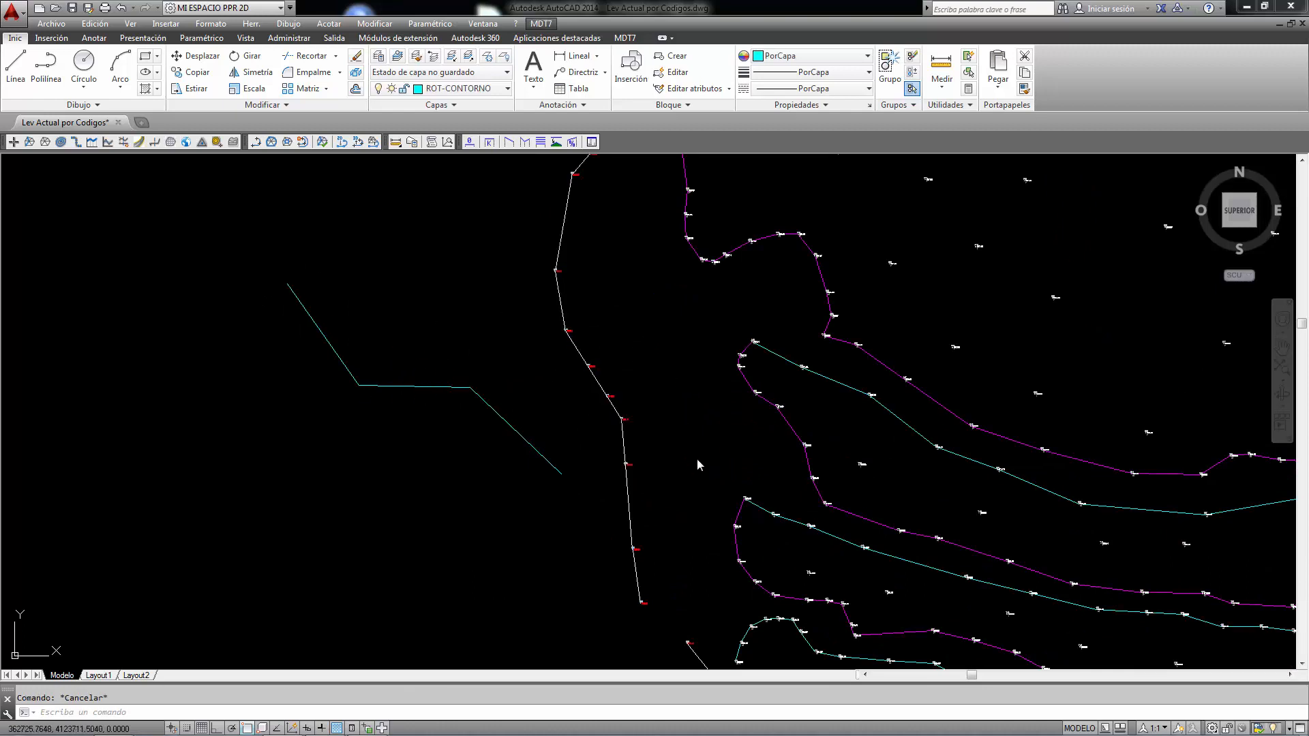
Start a parallel breakline (Ligne de Rupture Parallèle) in Points mode on the layer rupt lignes
{"action": "left_click", "coordinate": [518, 176]}
{"action": "left_click", "coordinate": [541, 23]}
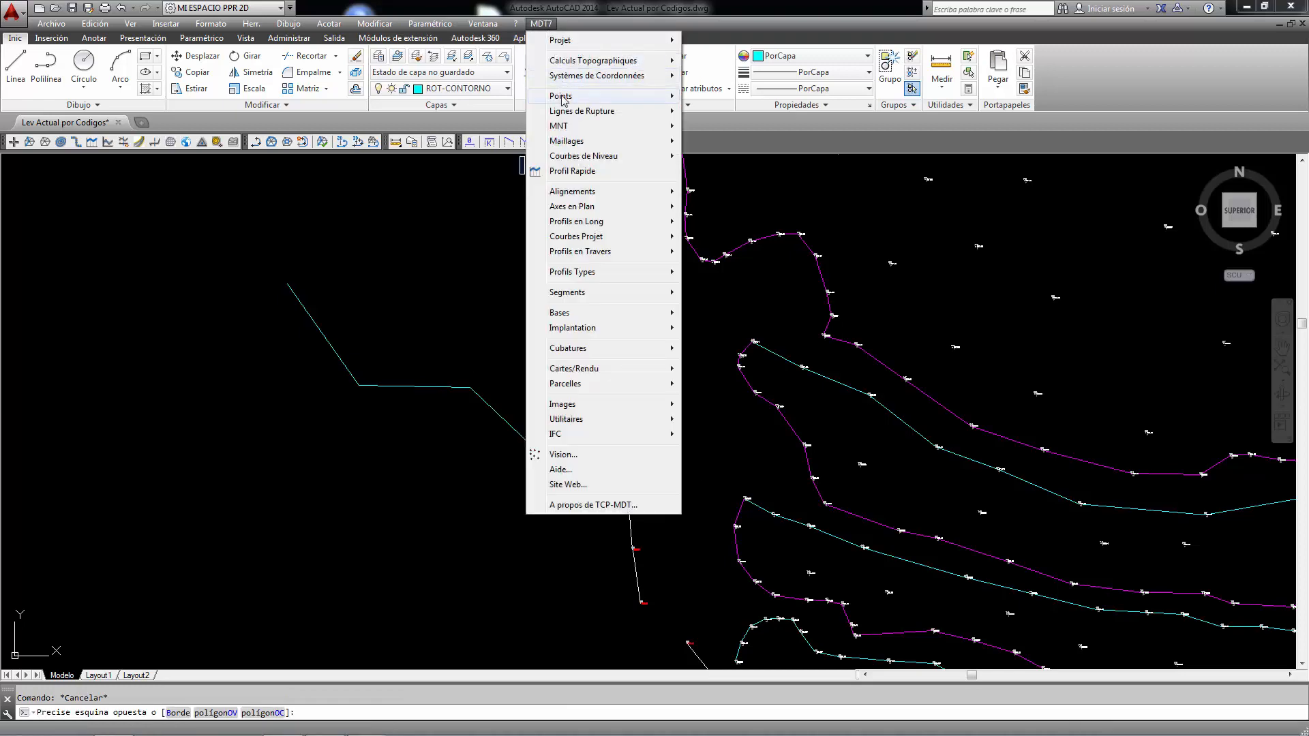
{"action": "mouse_move", "coordinate": [576, 112]}
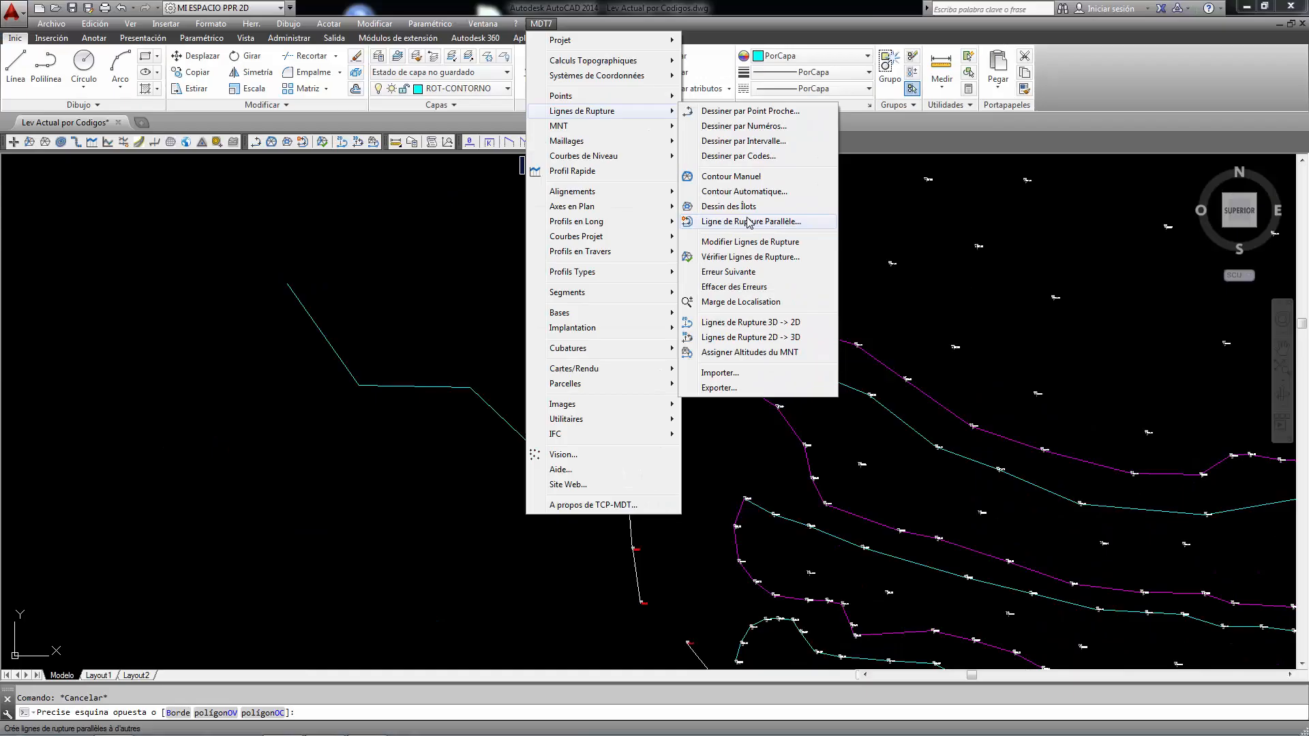
{"action": "left_click", "coordinate": [757, 222]}
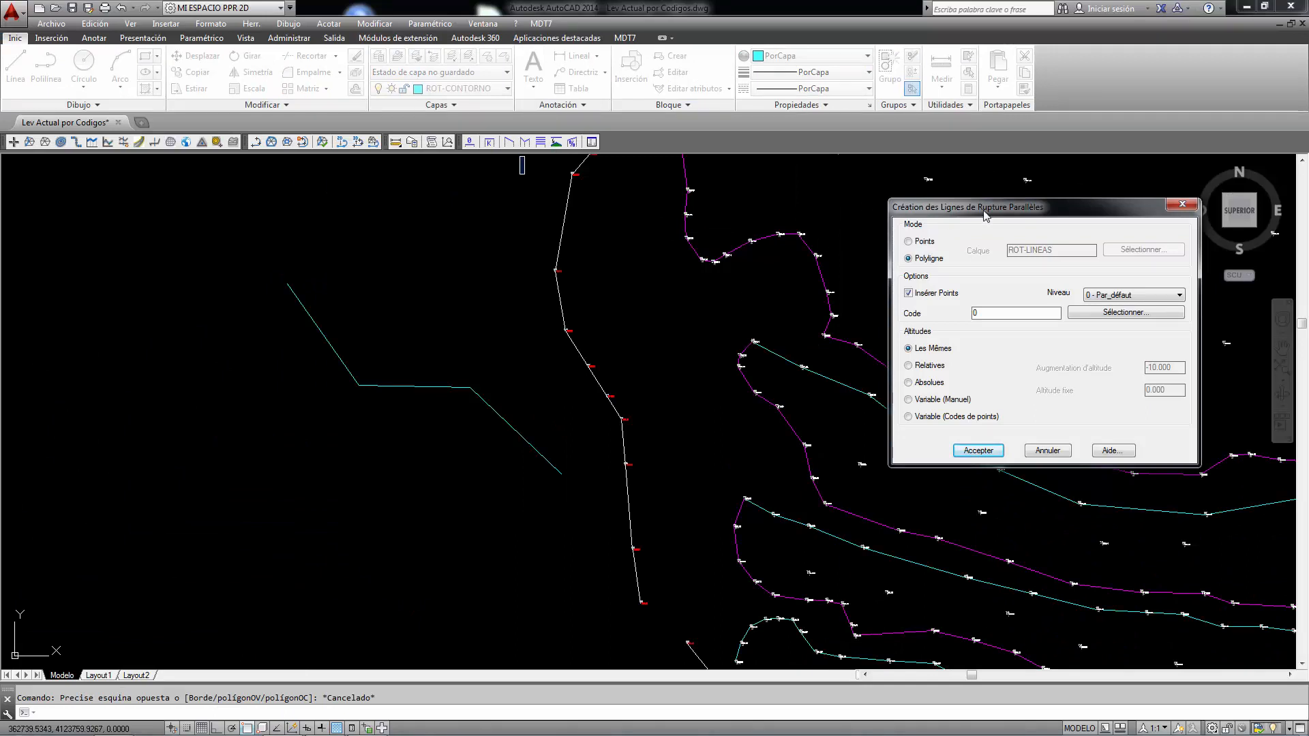
{"action": "left_click_drag", "start_coordinate": [1003, 209], "coordinate": [954, 186]}
{"action": "left_click", "coordinate": [861, 219]}
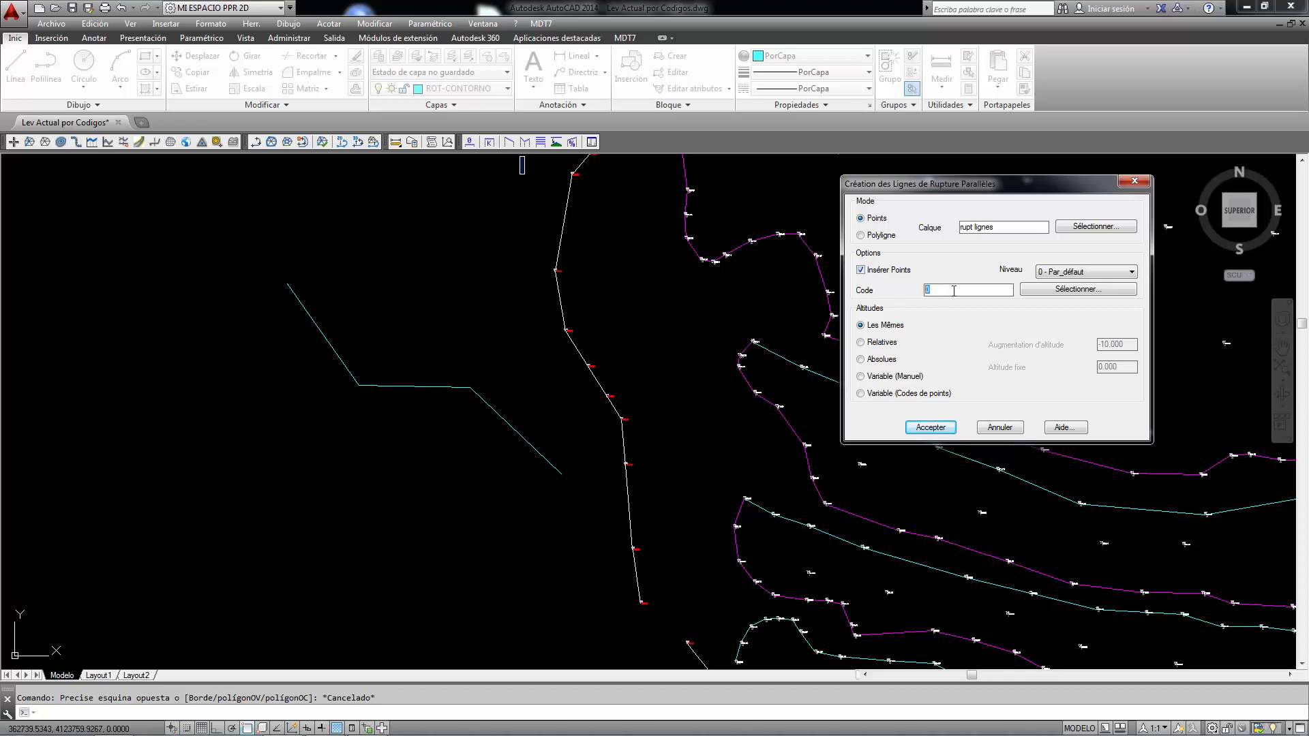
Assign the code pt, chosen from the codes in the drawing, to the points inserted on the parallel breakline
{"action": "left_click", "coordinate": [1047, 290]}
{"action": "left_click", "coordinate": [338, 300]}
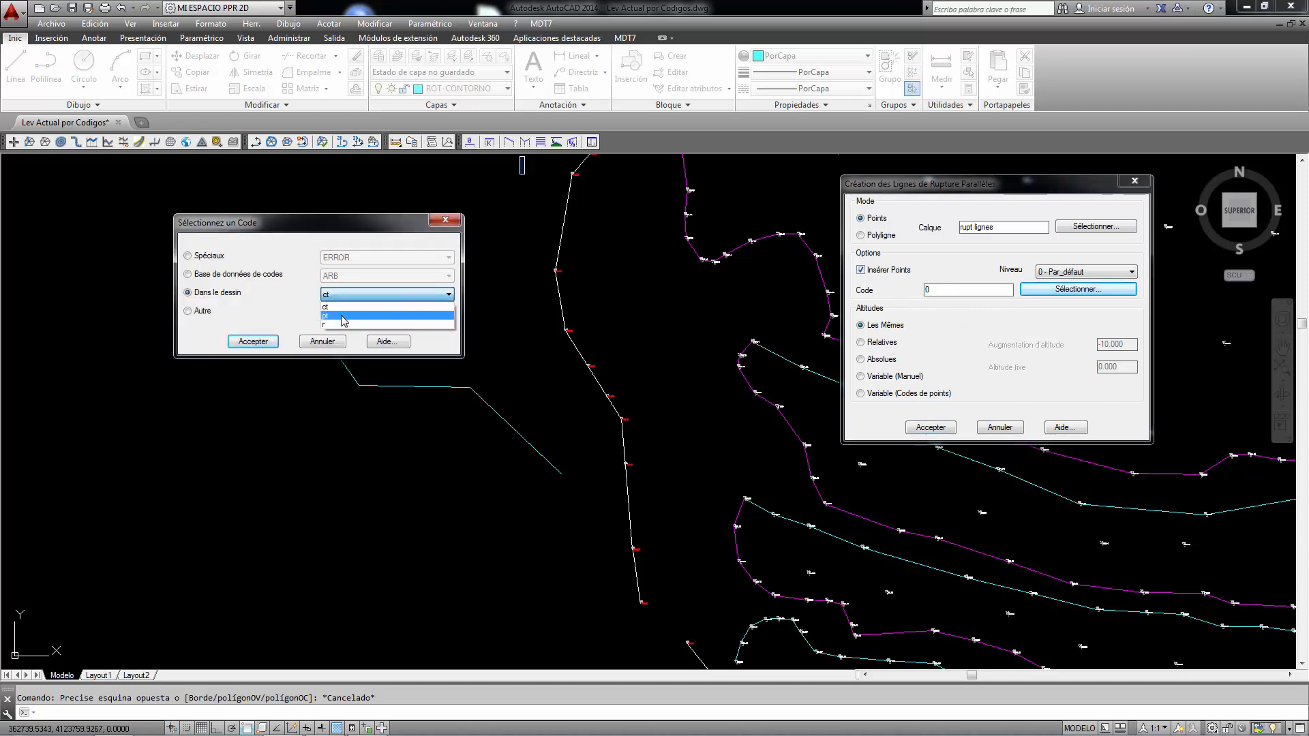
{"action": "left_click", "coordinate": [343, 314]}
{"action": "left_click", "coordinate": [253, 342]}
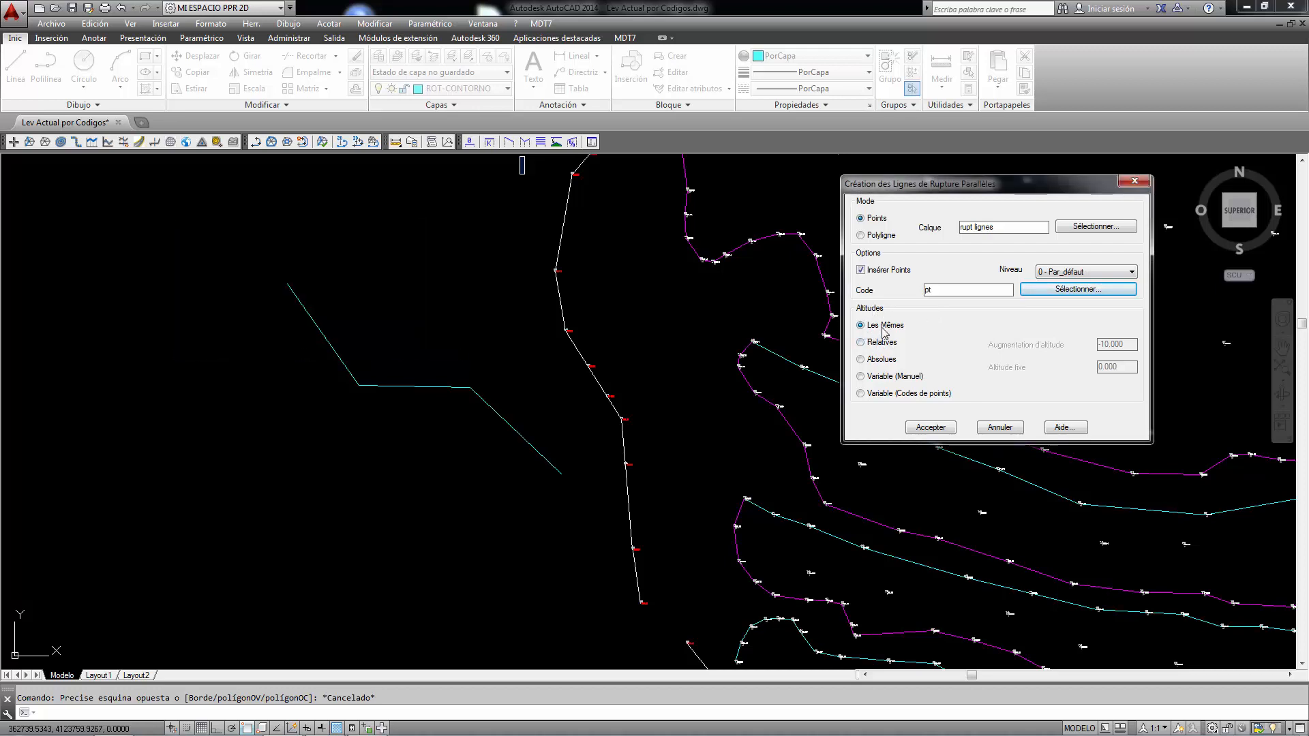
Set the altitudes to Relatives with an increase of -10 and accept the parallel breakline settings
{"action": "left_click", "coordinate": [880, 343]}
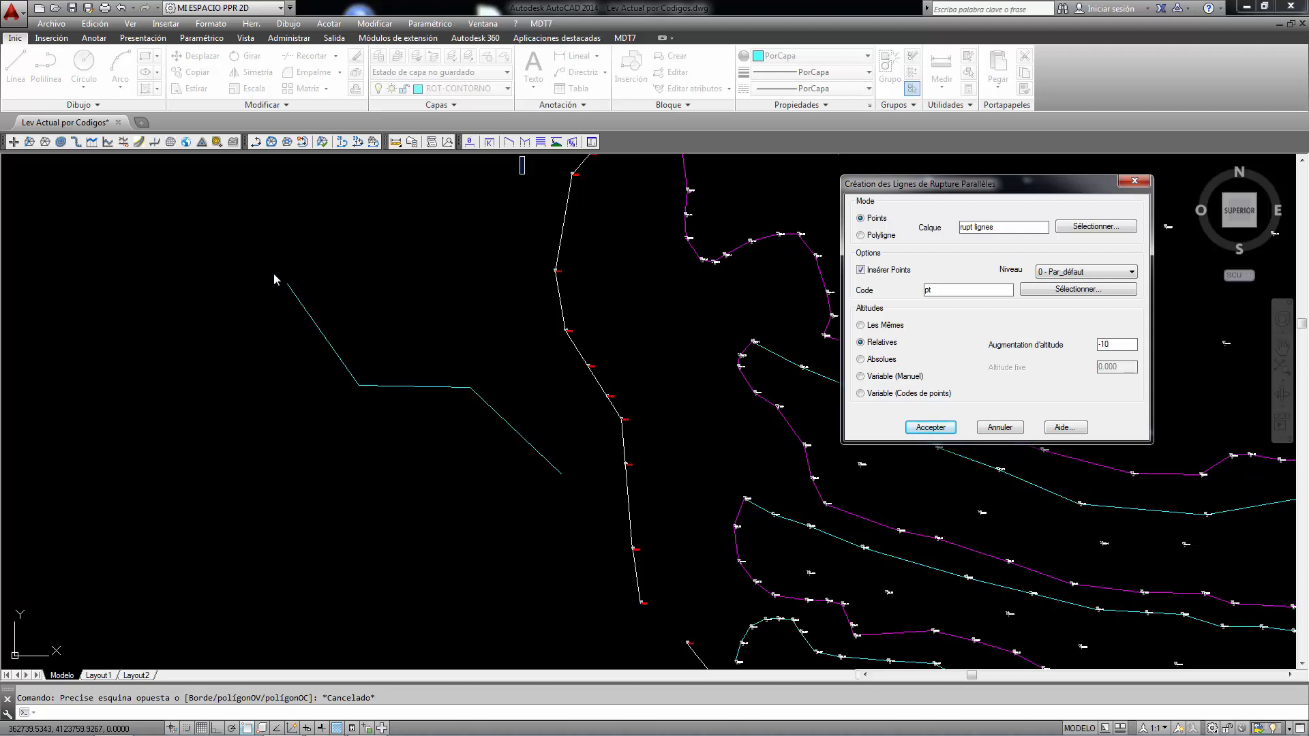
{"action": "left_click", "coordinate": [861, 361]}
{"action": "left_click", "coordinate": [861, 377]}
{"action": "left_click", "coordinate": [862, 343]}
{"action": "left_click", "coordinate": [930, 427]}
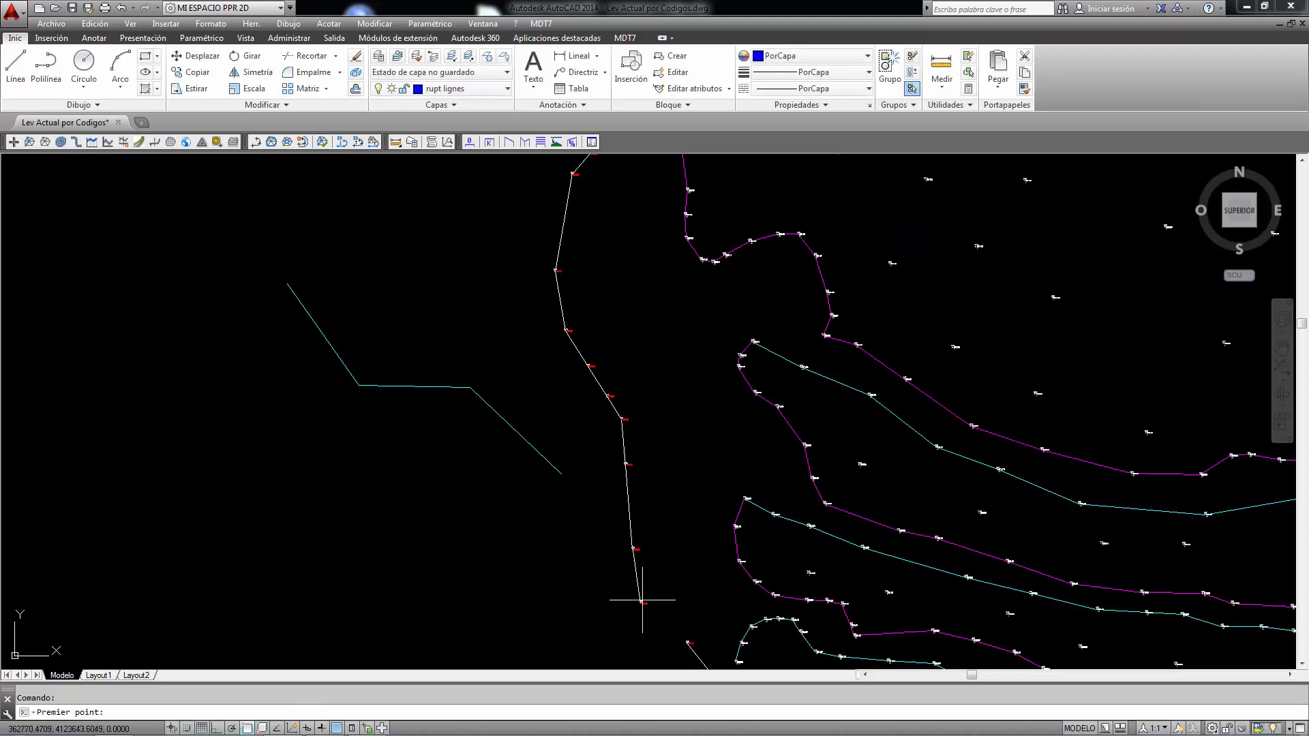
Trace the base breakline northward through nine consecutive ct points along the western edge, starting at its southern end
{"action": "left_click", "coordinate": [631, 601]}
{"action": "left_click", "coordinate": [617, 547]}
{"action": "left_click", "coordinate": [600, 467]}
{"action": "left_click", "coordinate": [603, 425]}
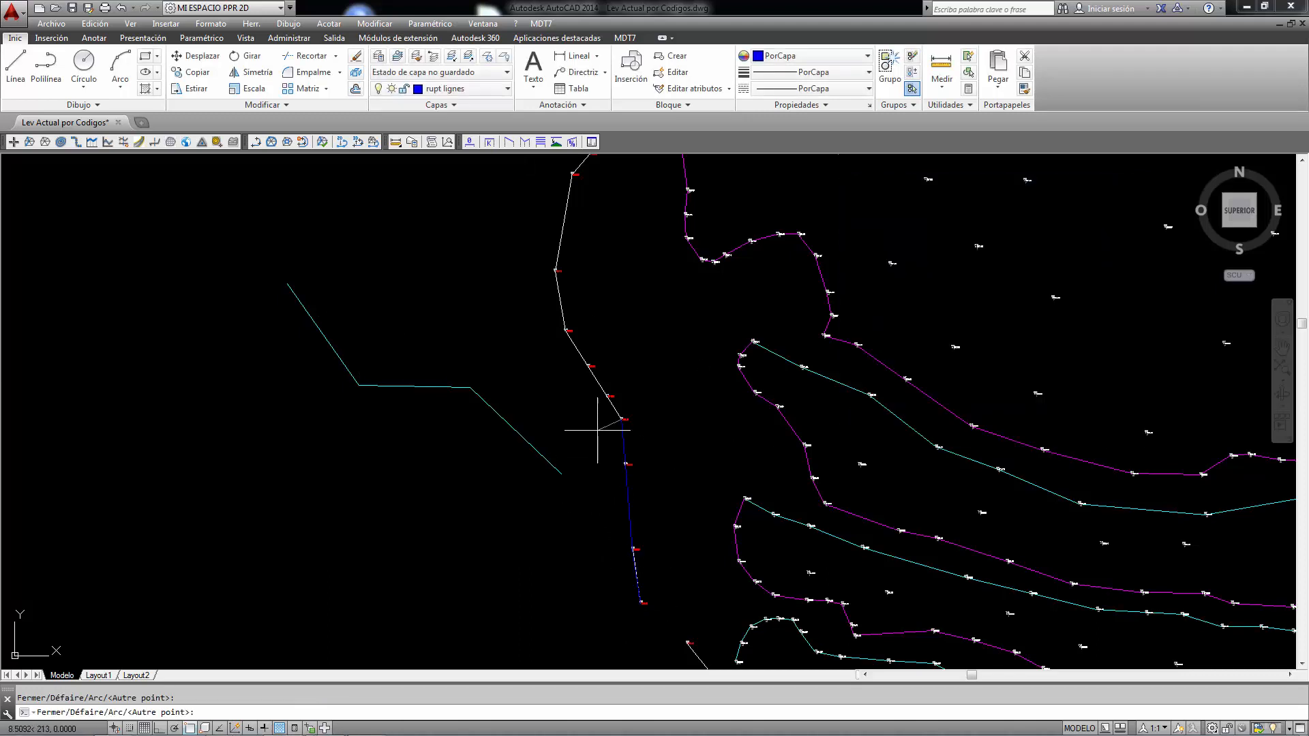
{"action": "left_click", "coordinate": [586, 395]}
{"action": "left_click", "coordinate": [572, 367]}
{"action": "left_click", "coordinate": [551, 334]}
{"action": "left_click", "coordinate": [535, 269]}
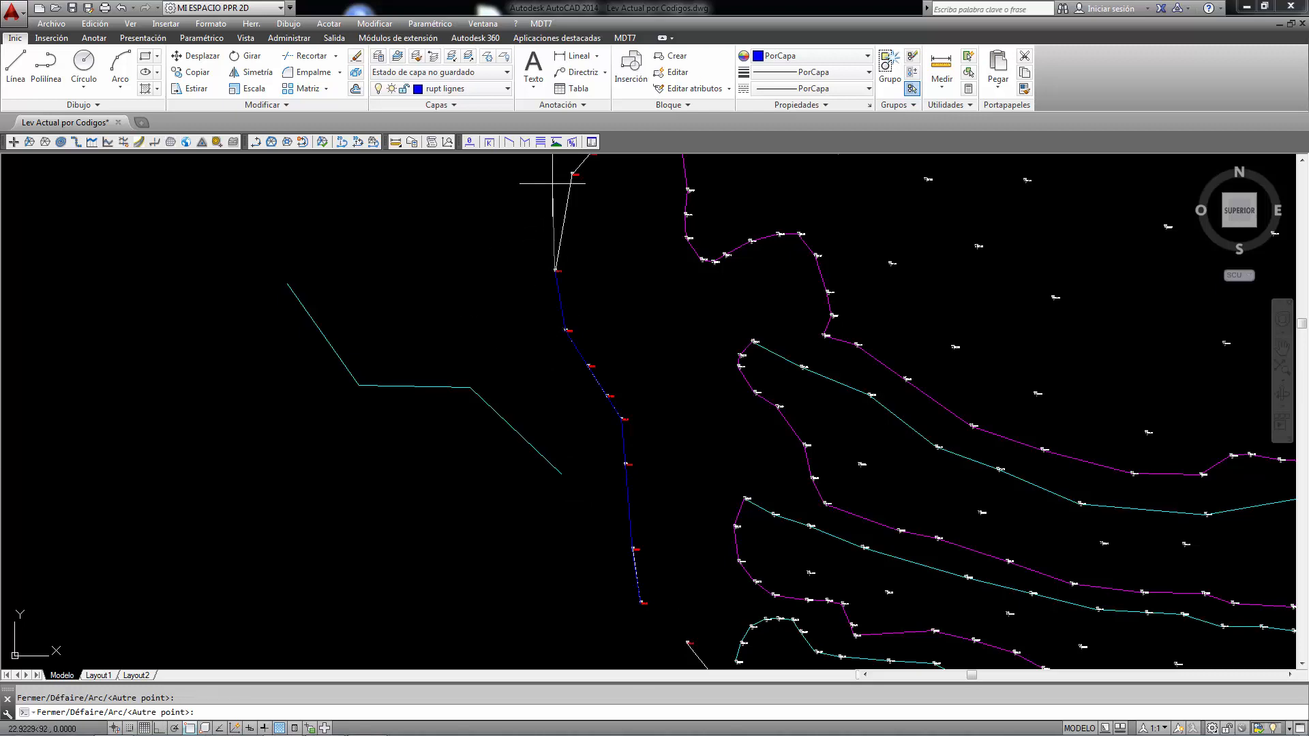
{"action": "left_click", "coordinate": [555, 180]}
Orient the parallel breakline to the east side of the traced line and create it with a separation of 5
{"action": "scroll", "coordinate": [536, 266], "scroll_direction": "down", "scroll_amount": 4}
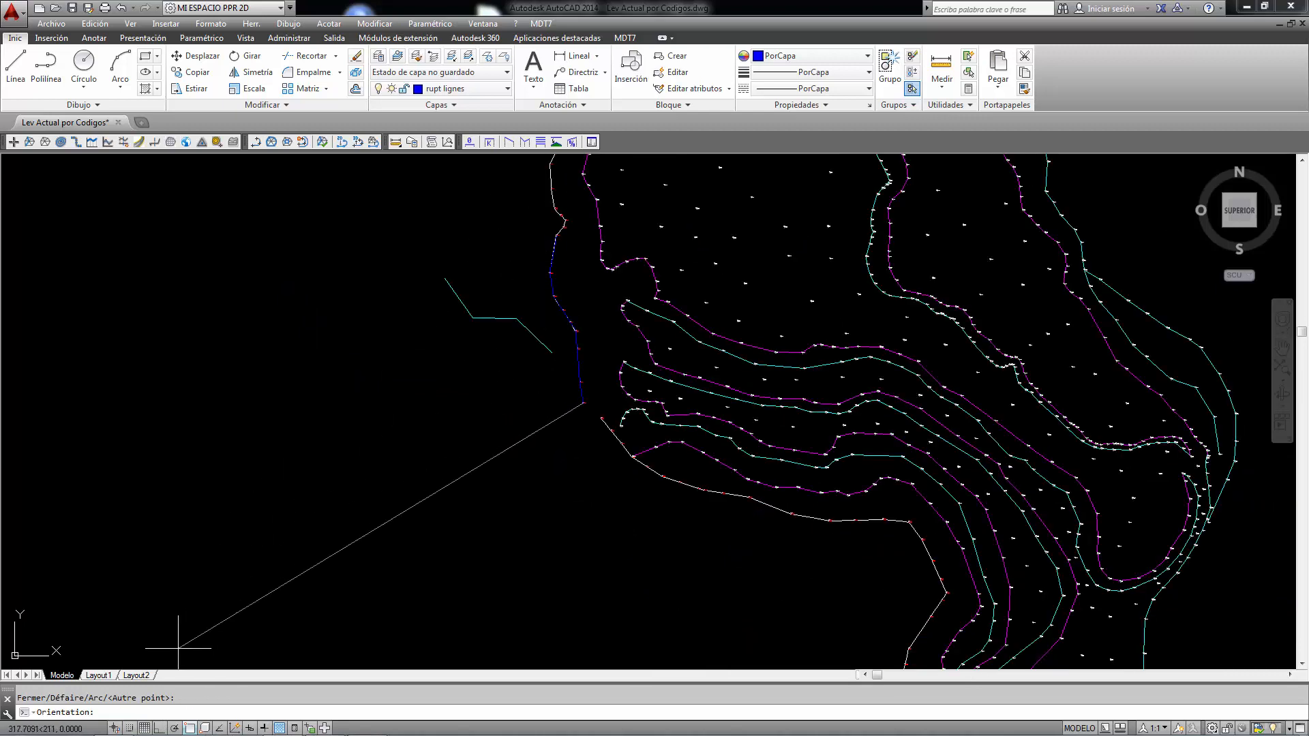
{"action": "scroll", "coordinate": [619, 362], "scroll_direction": "up", "scroll_amount": 4}
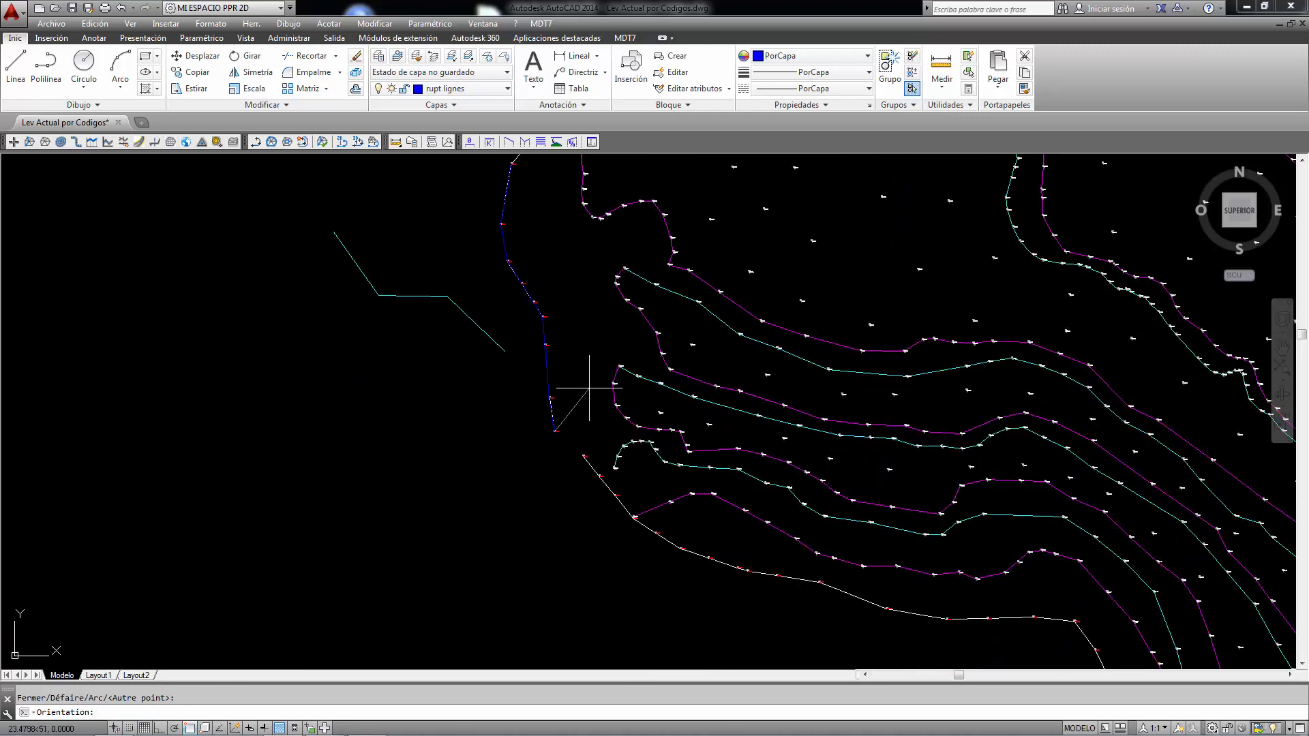
{"action": "left_click", "coordinate": [603, 436]}
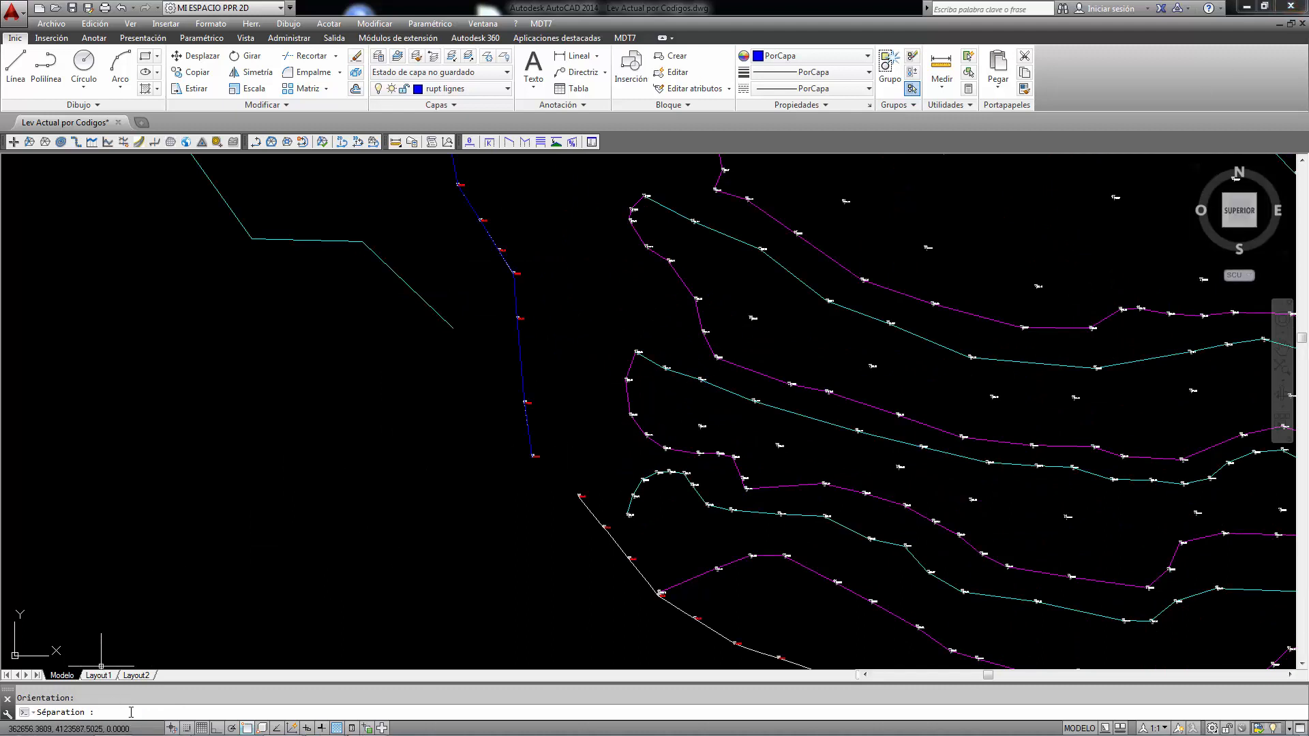
{"action": "type", "text": "5"}
{"action": "key", "text": "Return"}
{"action": "scroll", "coordinate": [534, 305], "scroll_direction": "up", "scroll_amount": 5}
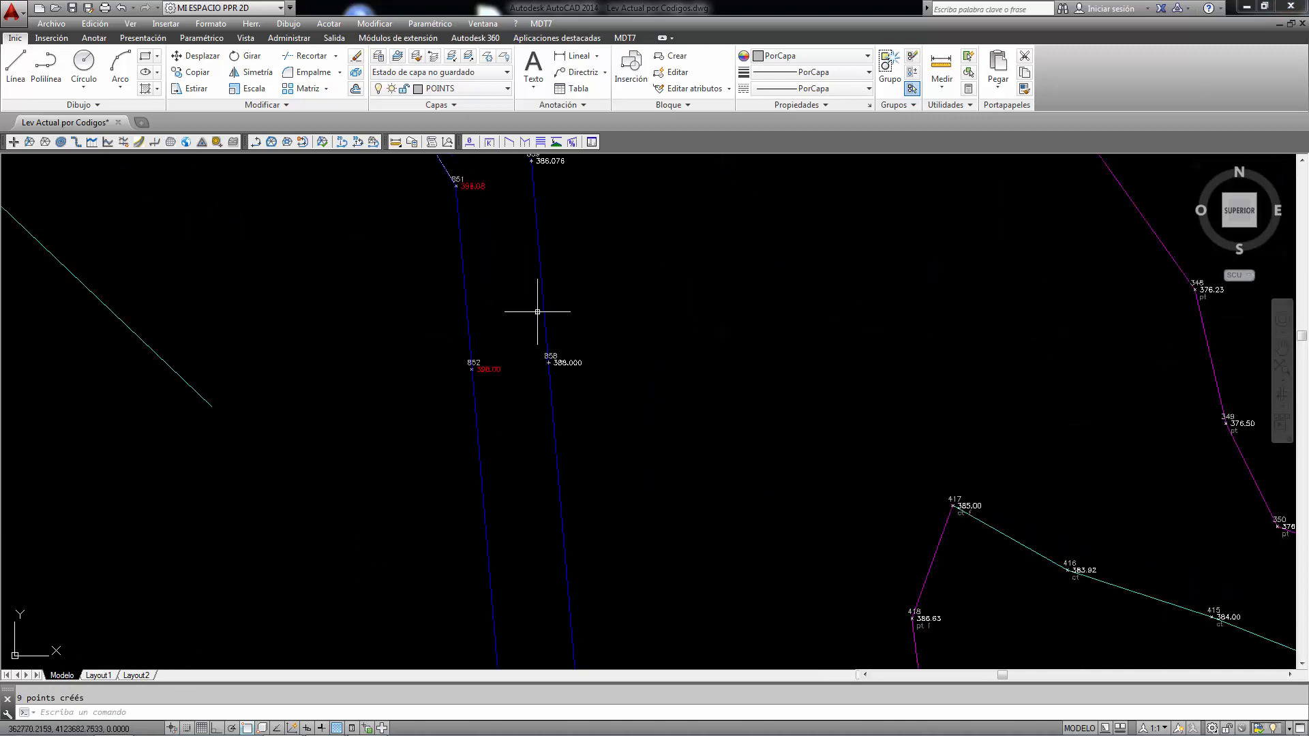
Turn on the Code attribute for the points of all levels in the Vision settings and apply it, redrawing the points
{"action": "left_click", "coordinate": [541, 23]}
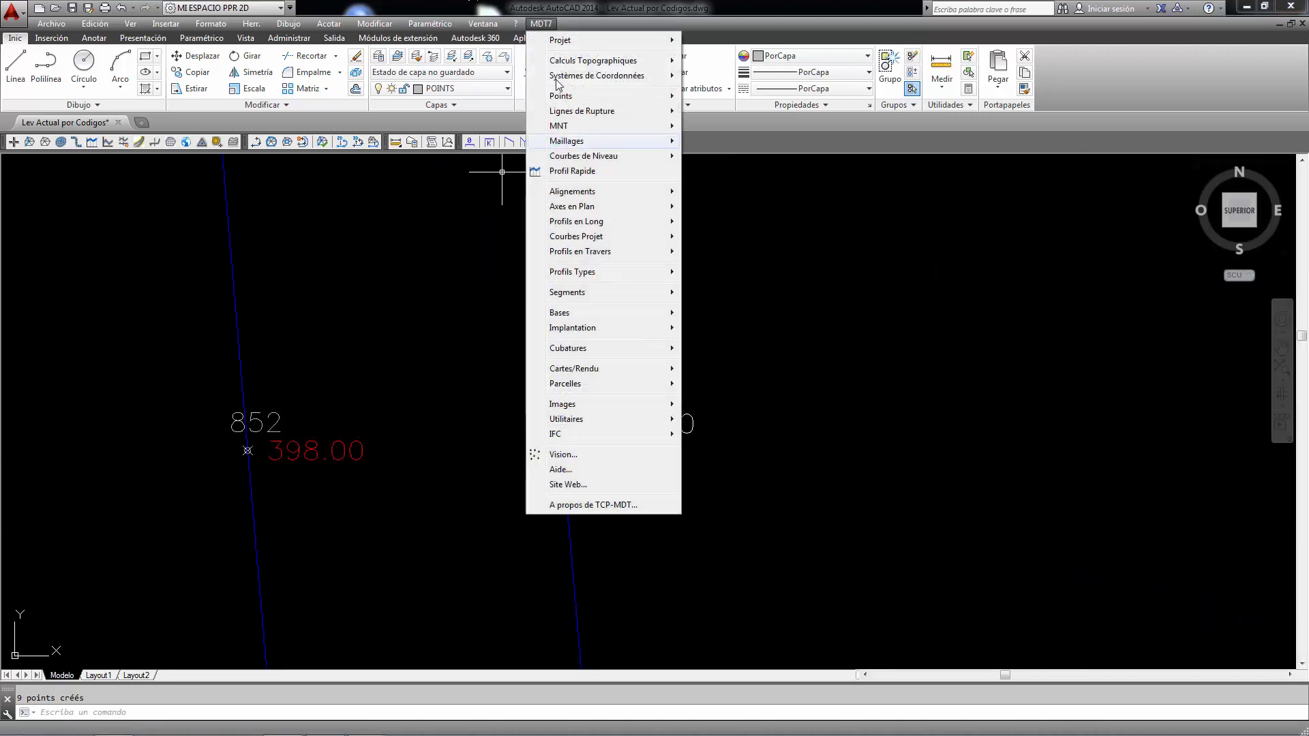
{"action": "left_click", "coordinate": [578, 455]}
{"action": "left_click", "coordinate": [219, 280]}
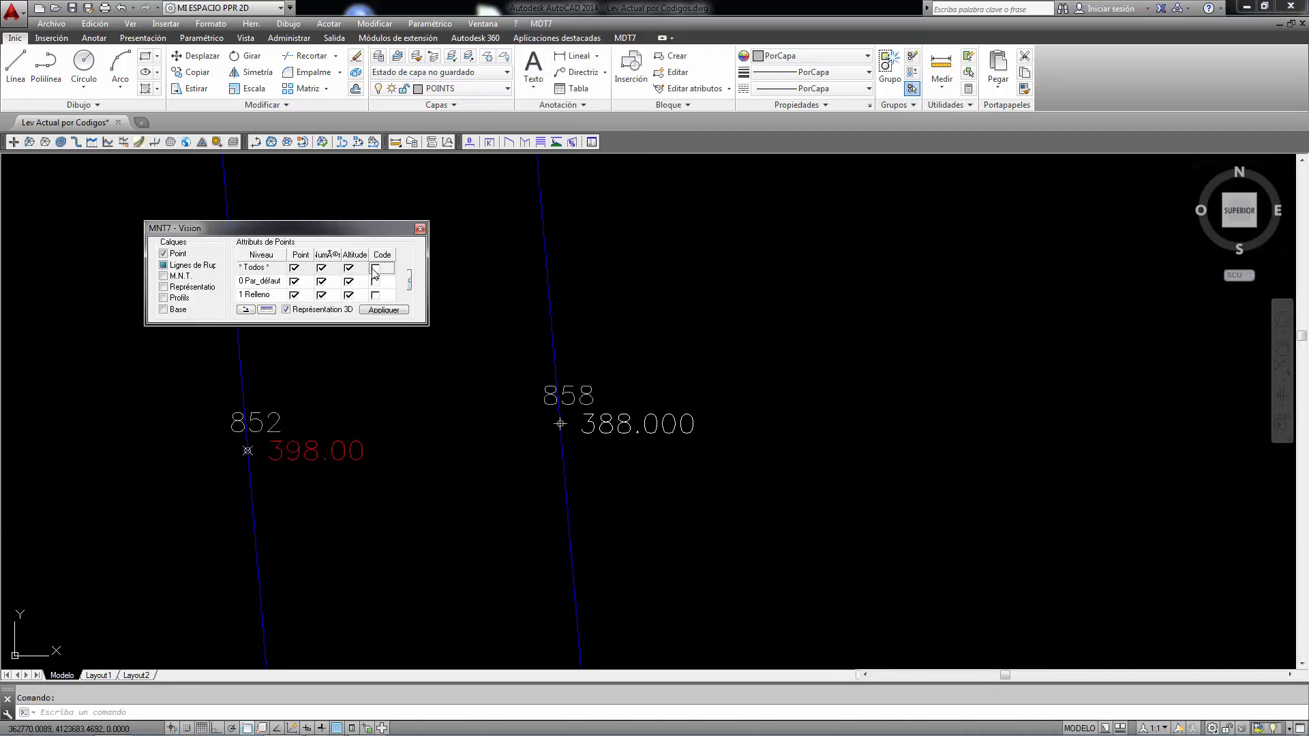
{"action": "left_click", "coordinate": [384, 311]}
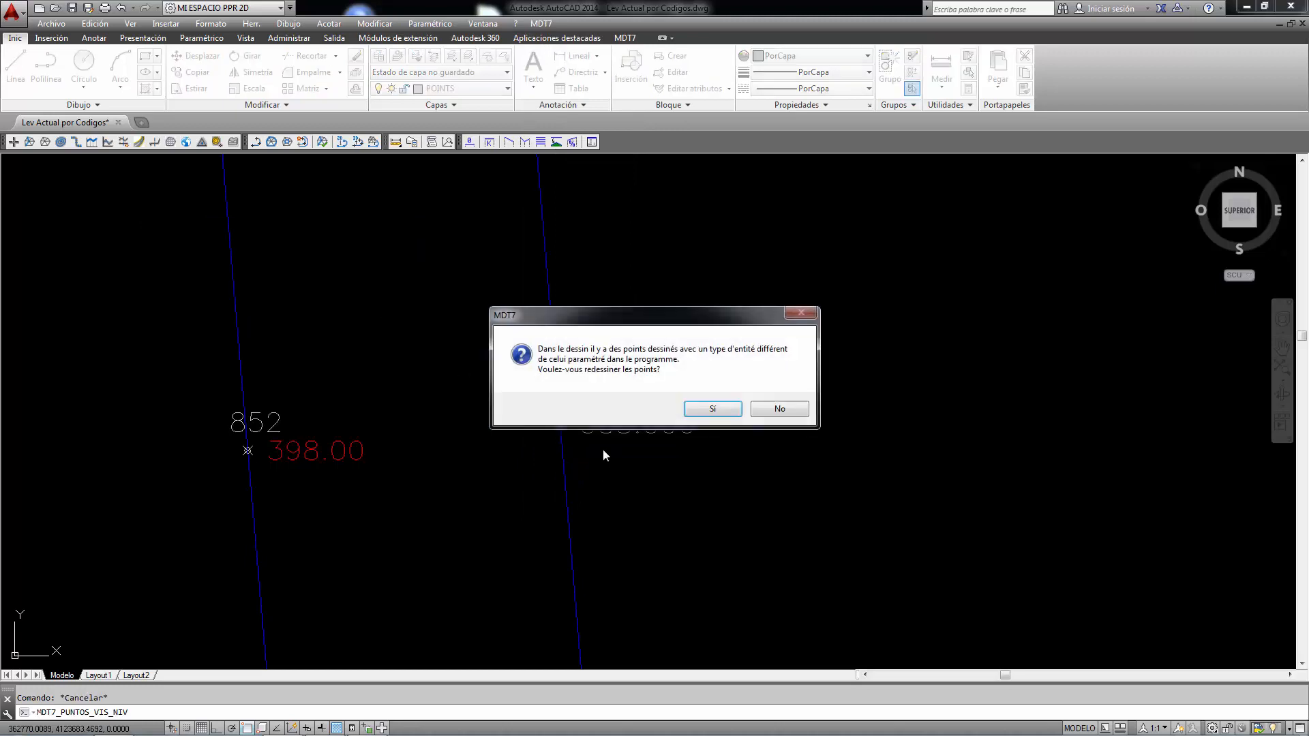
{"action": "left_click", "coordinate": [710, 410]}
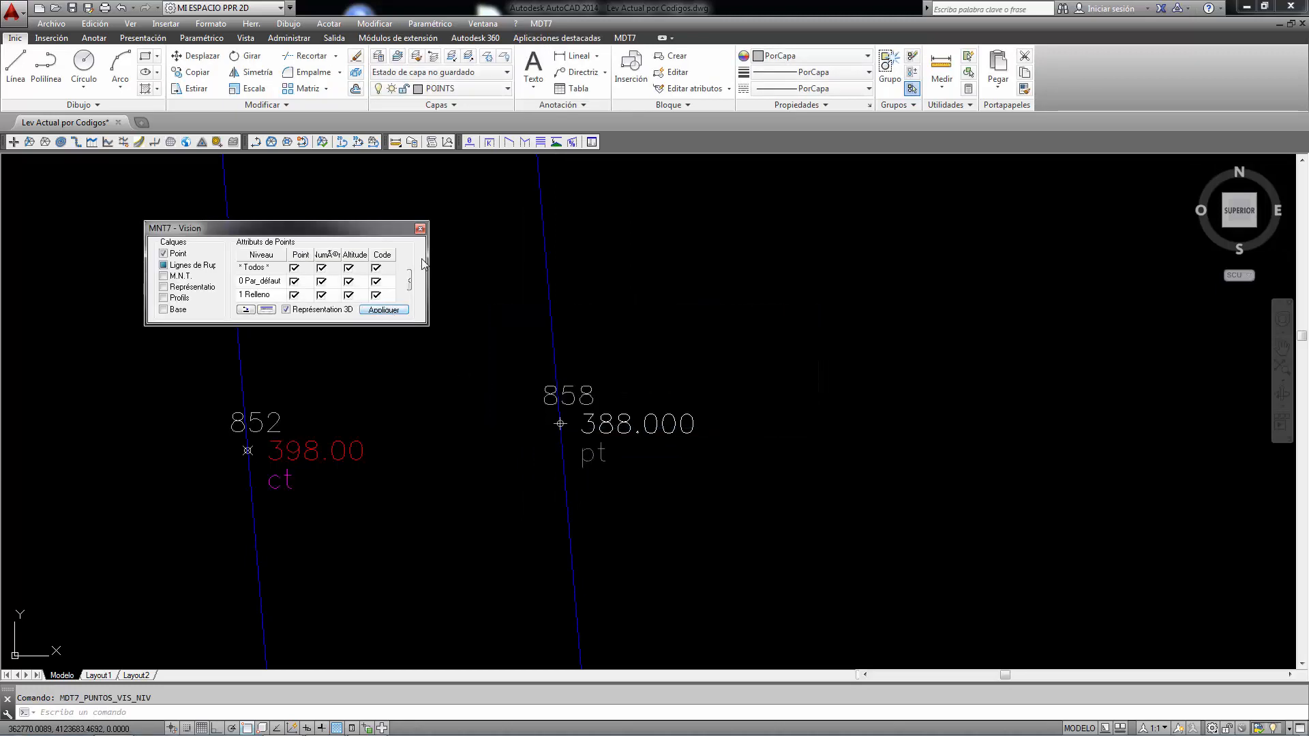
{"action": "left_click", "coordinate": [421, 227]}
Start another parallel breakline with the recent command MDT7_LINROT_PARAL and set its mode to Polyligne
{"action": "scroll", "coordinate": [469, 409], "scroll_direction": "down", "scroll_amount": 5}
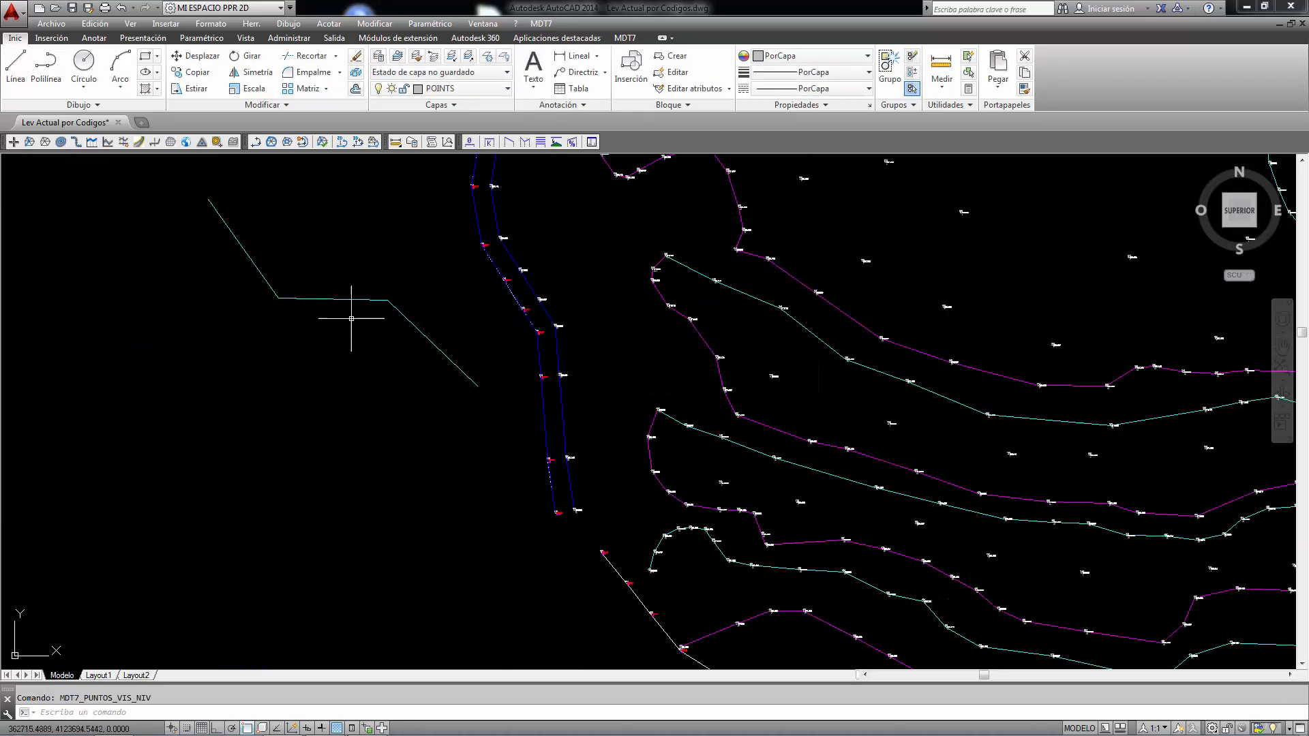
{"action": "right_click", "coordinate": [396, 300]}
{"action": "left_click", "coordinate": [445, 306]}
{"action": "right_click", "coordinate": [500, 268]}
{"action": "mouse_move", "coordinate": [563, 296]}
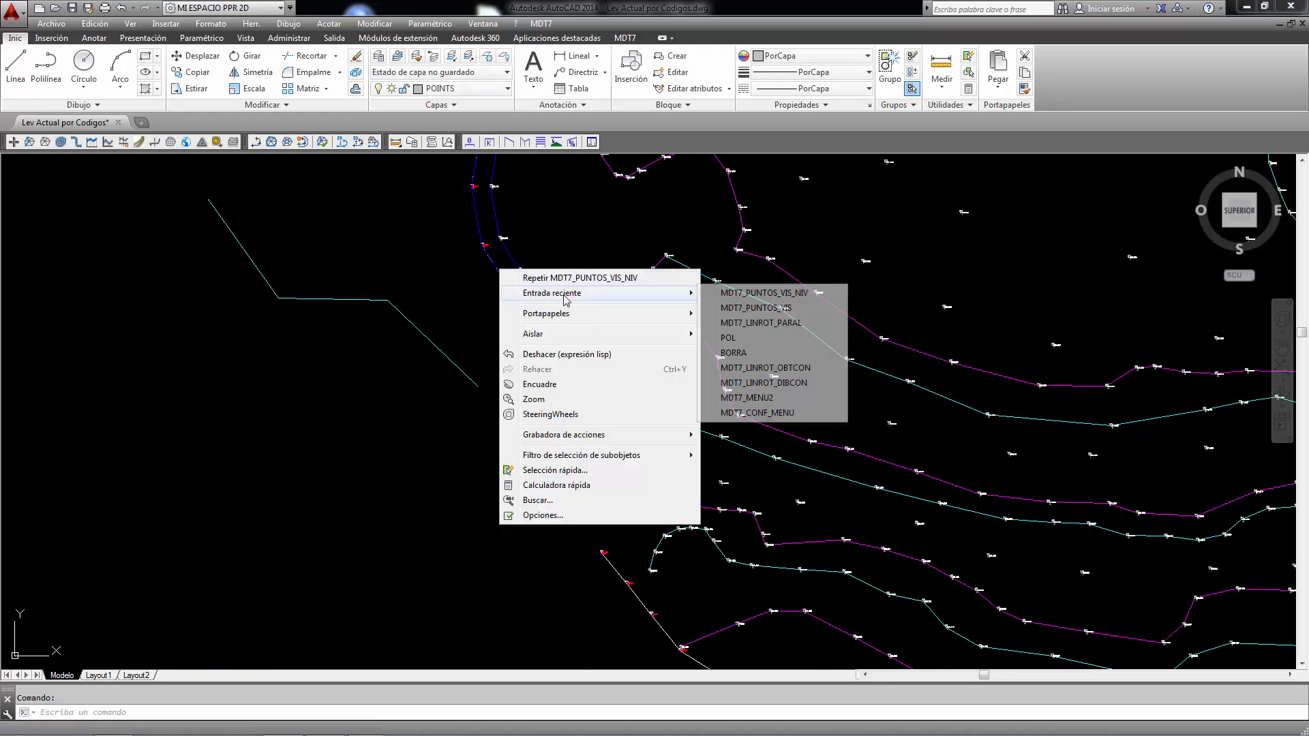
{"action": "left_click", "coordinate": [761, 323]}
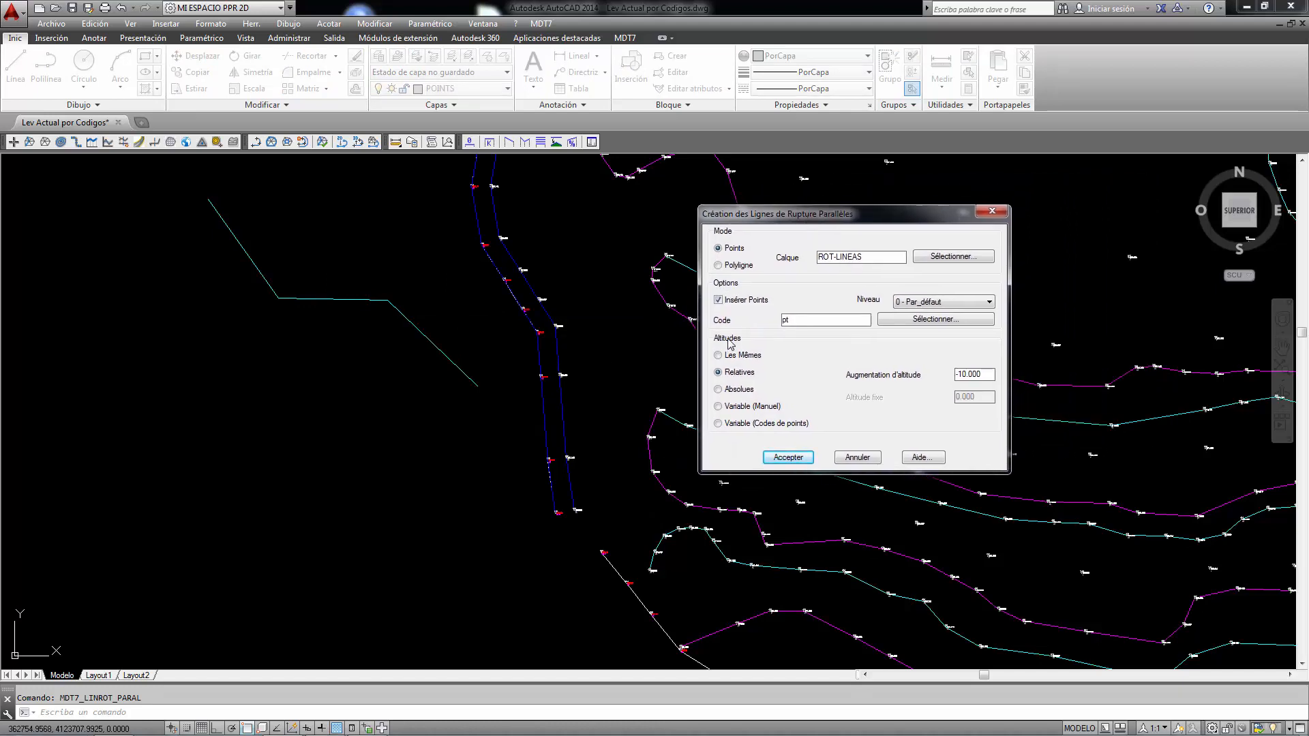
{"action": "left_click", "coordinate": [720, 266]}
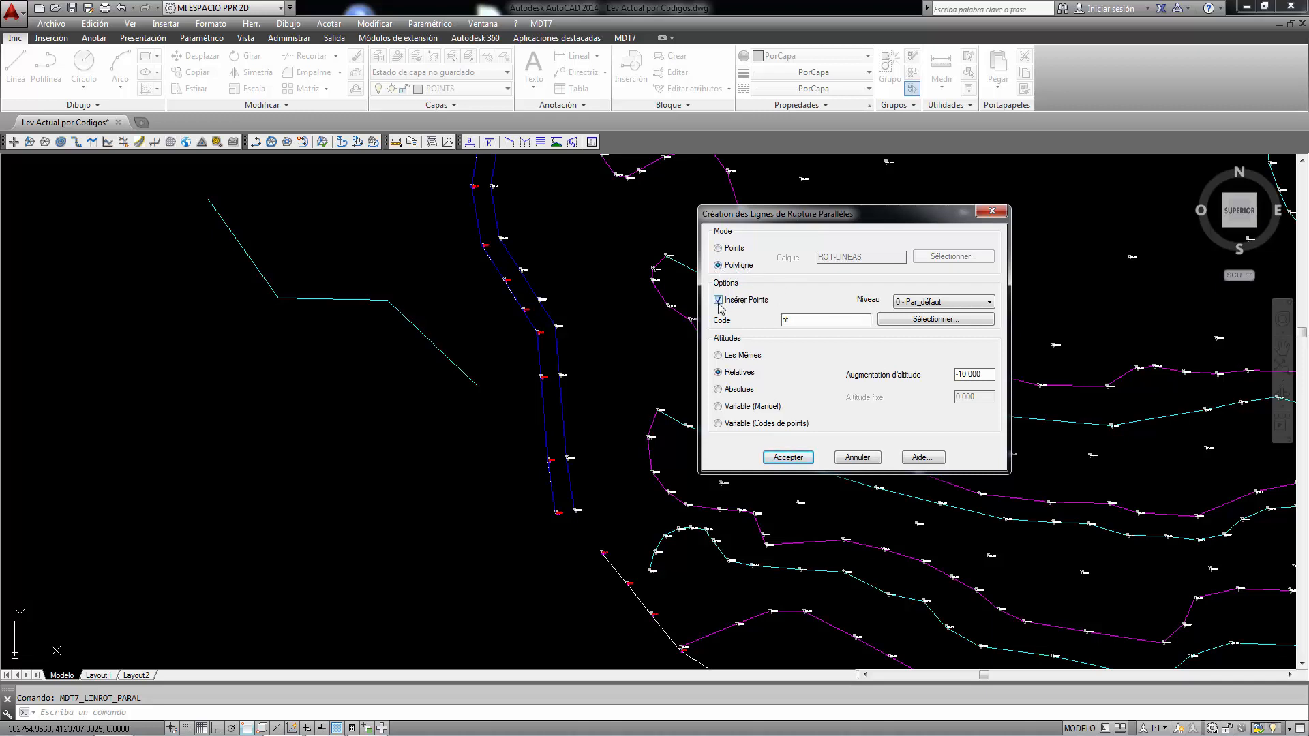
Set the inserted points' code to ct and the altitudes to Les Mêmes, and accept the settings
{"action": "left_click", "coordinate": [935, 319]}
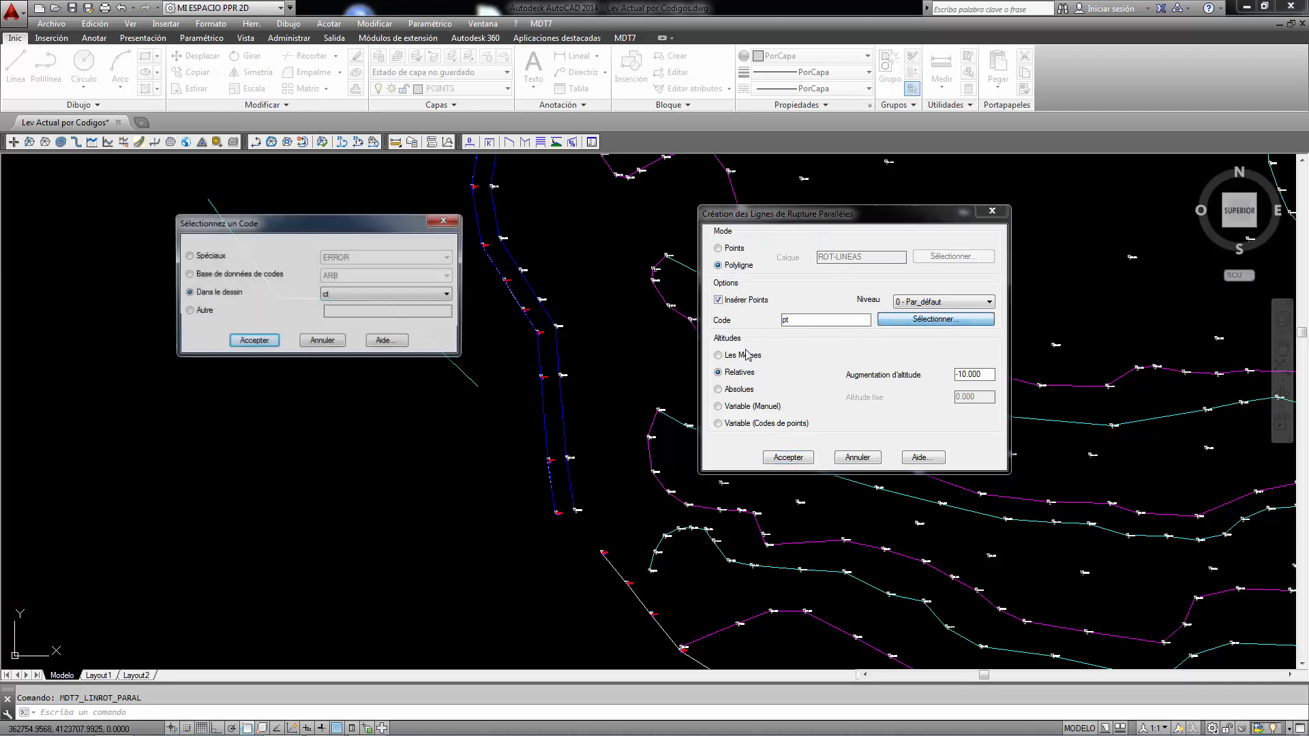
{"action": "left_click", "coordinate": [368, 294]}
{"action": "left_click", "coordinate": [369, 305]}
{"action": "left_click", "coordinate": [252, 341]}
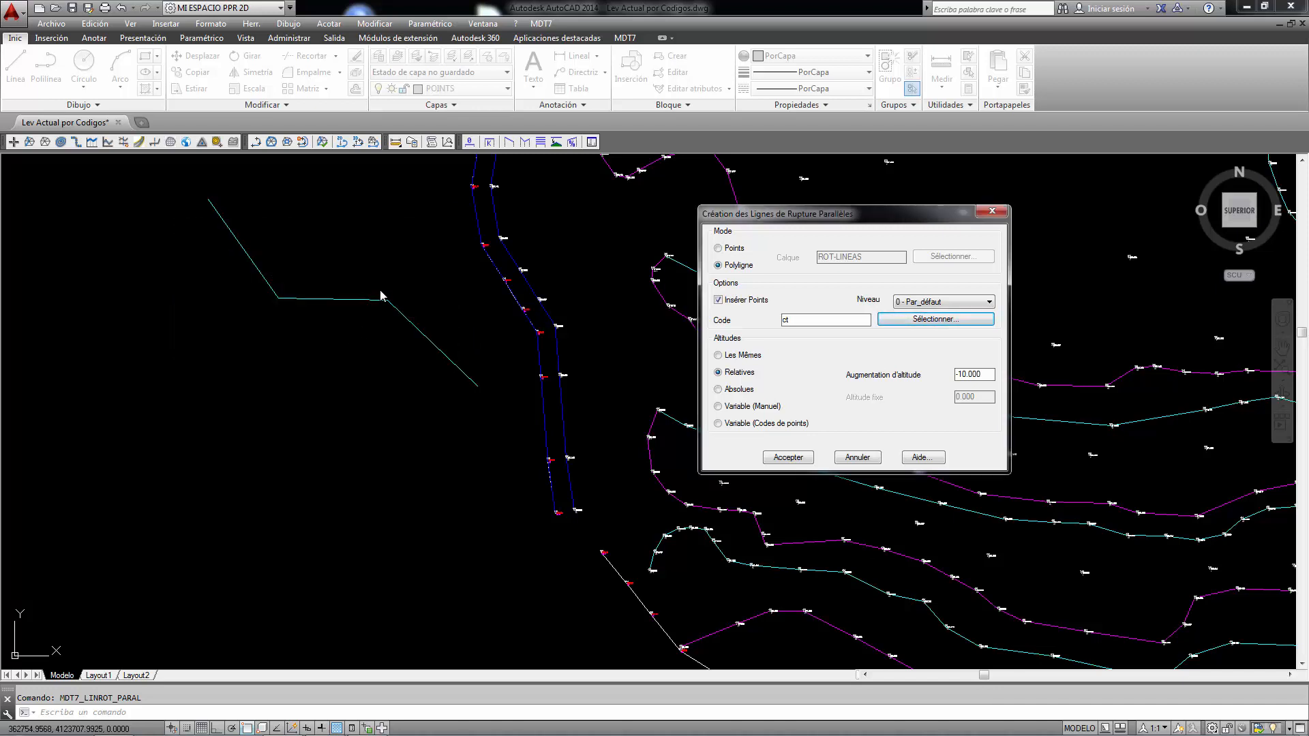
{"action": "left_click", "coordinate": [719, 355]}
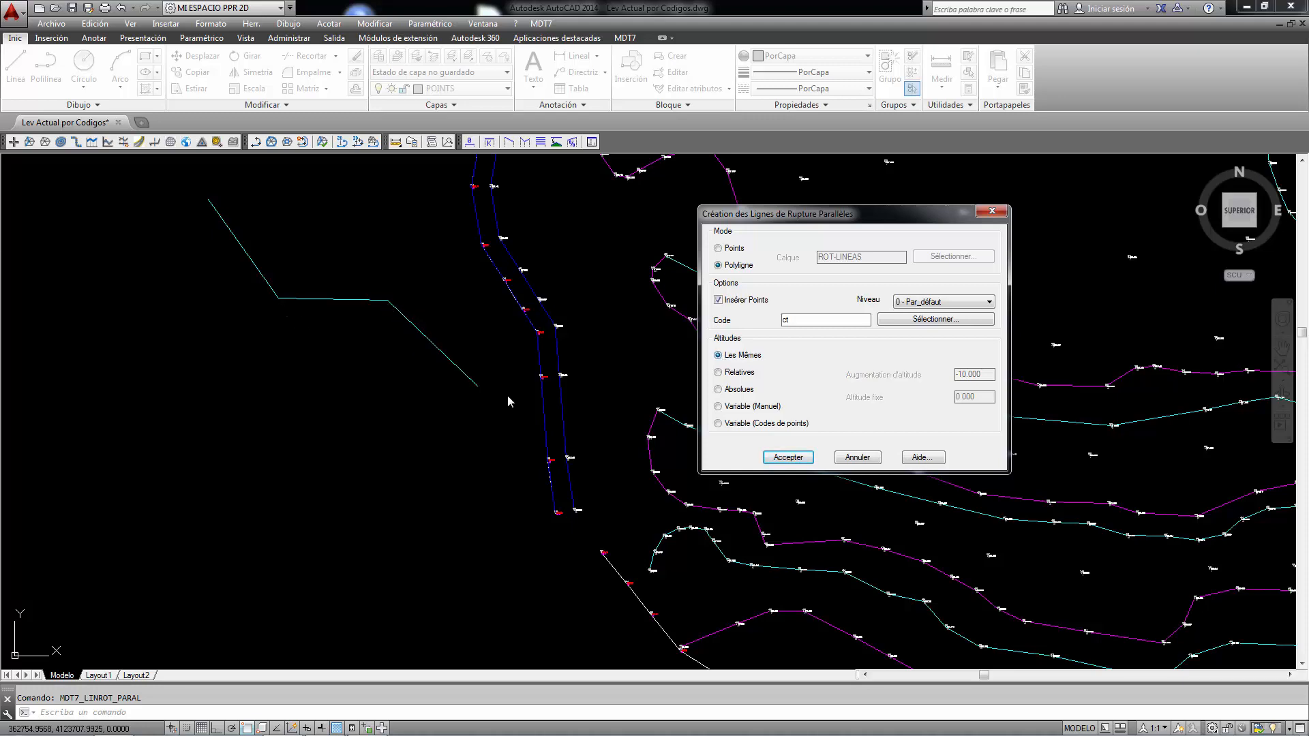
{"action": "left_click", "coordinate": [789, 458]}
Create a parallel to the eastern blue pt breakline on its east side with a separation of 10, and check the new points
{"action": "scroll", "coordinate": [551, 300], "scroll_direction": "up", "scroll_amount": 2}
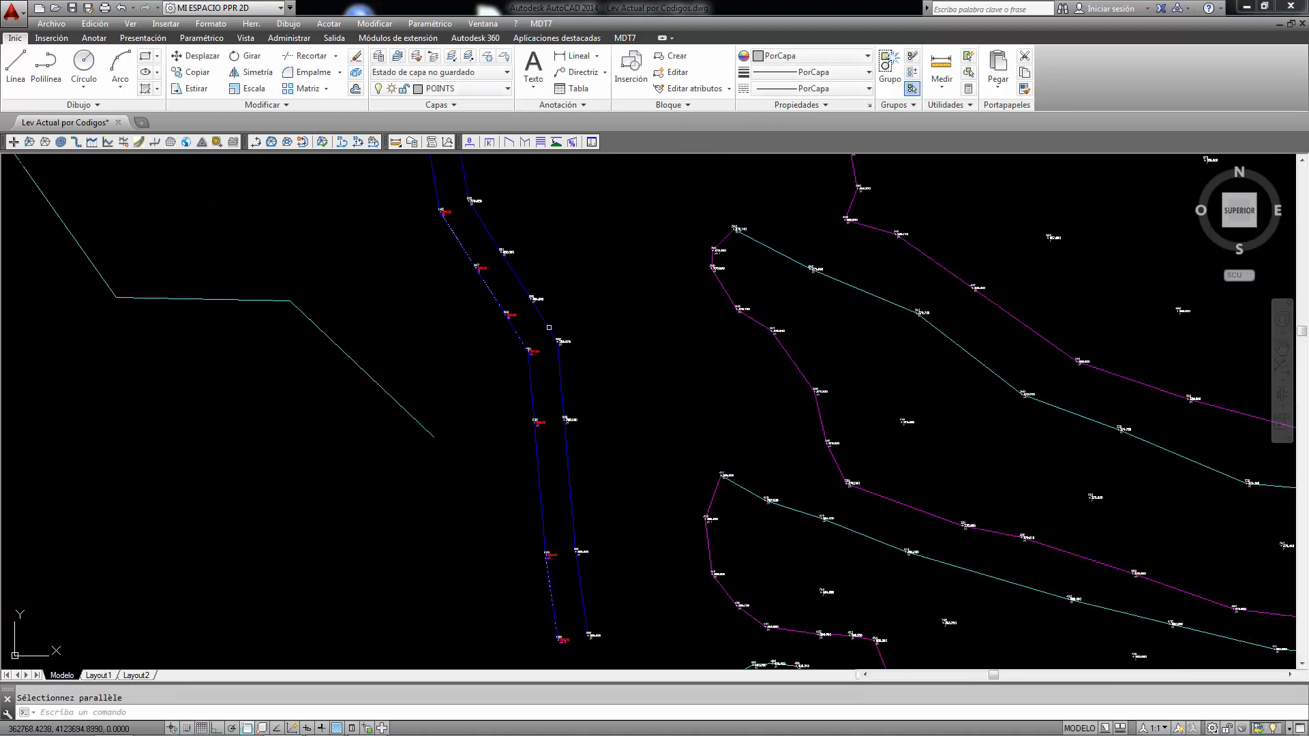
{"action": "left_click", "coordinate": [677, 257]}
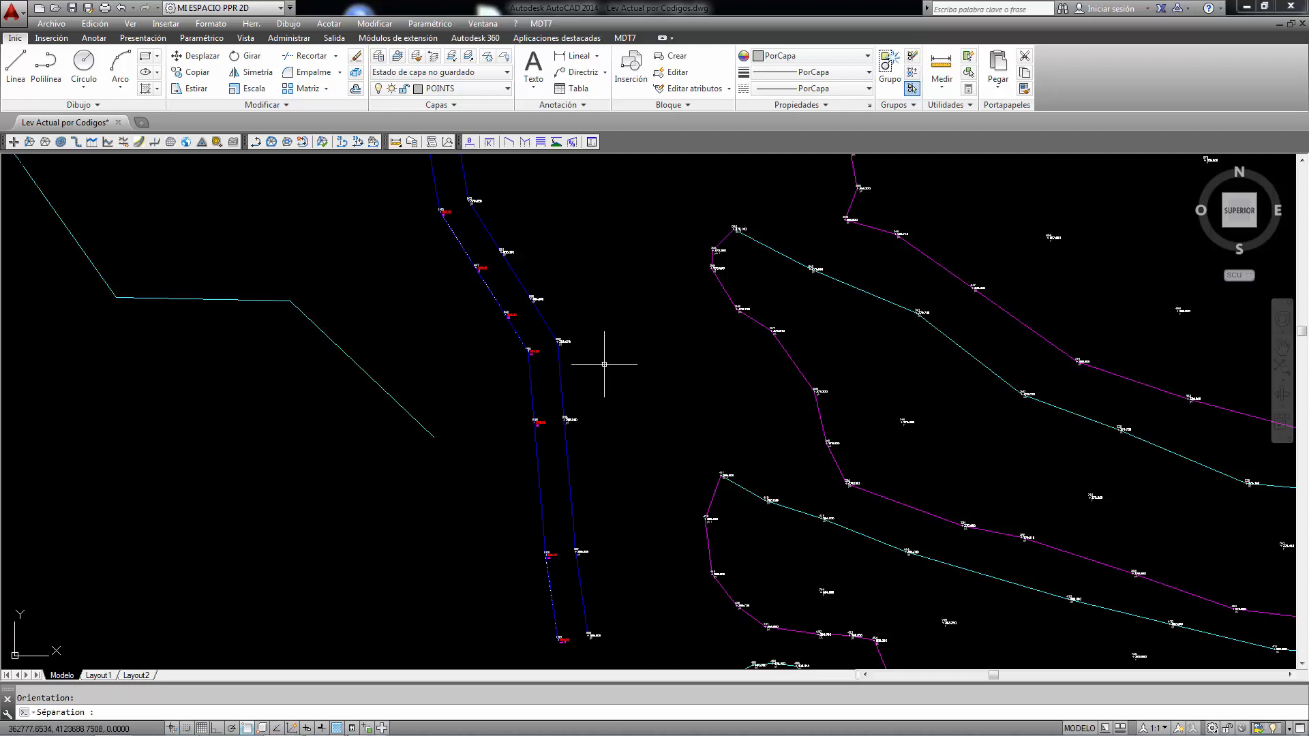
{"action": "type", "text": "10"}
{"action": "key", "text": "Return"}
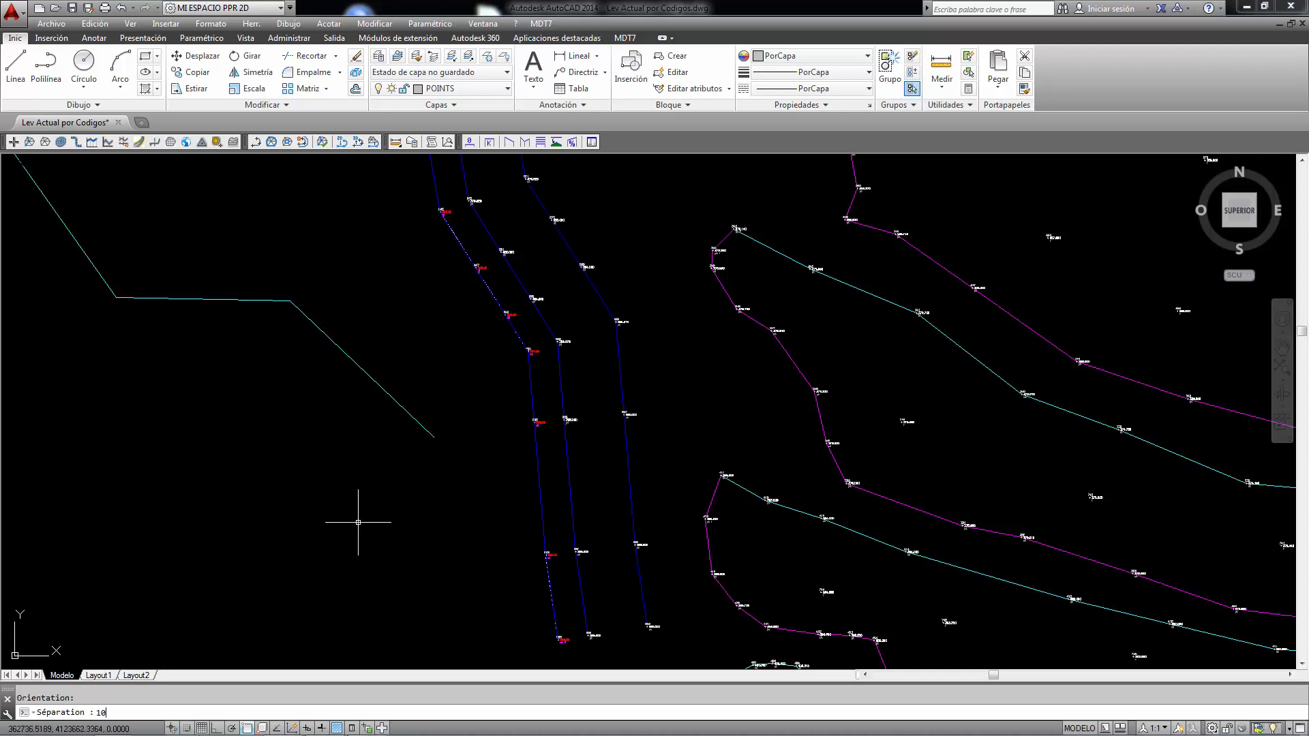
{"action": "scroll", "coordinate": [359, 517], "scroll_direction": "up", "scroll_amount": 6}
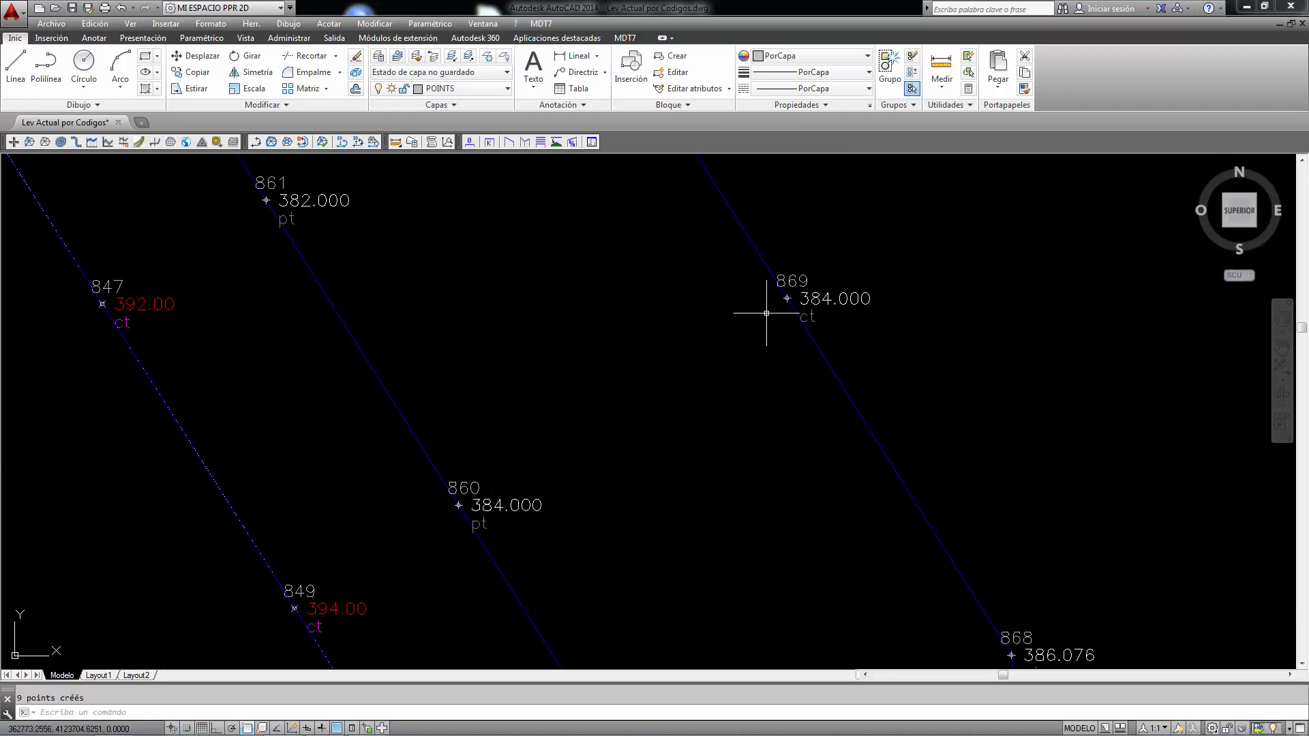
{"action": "scroll", "coordinate": [767, 313], "scroll_direction": "down", "scroll_amount": 5}
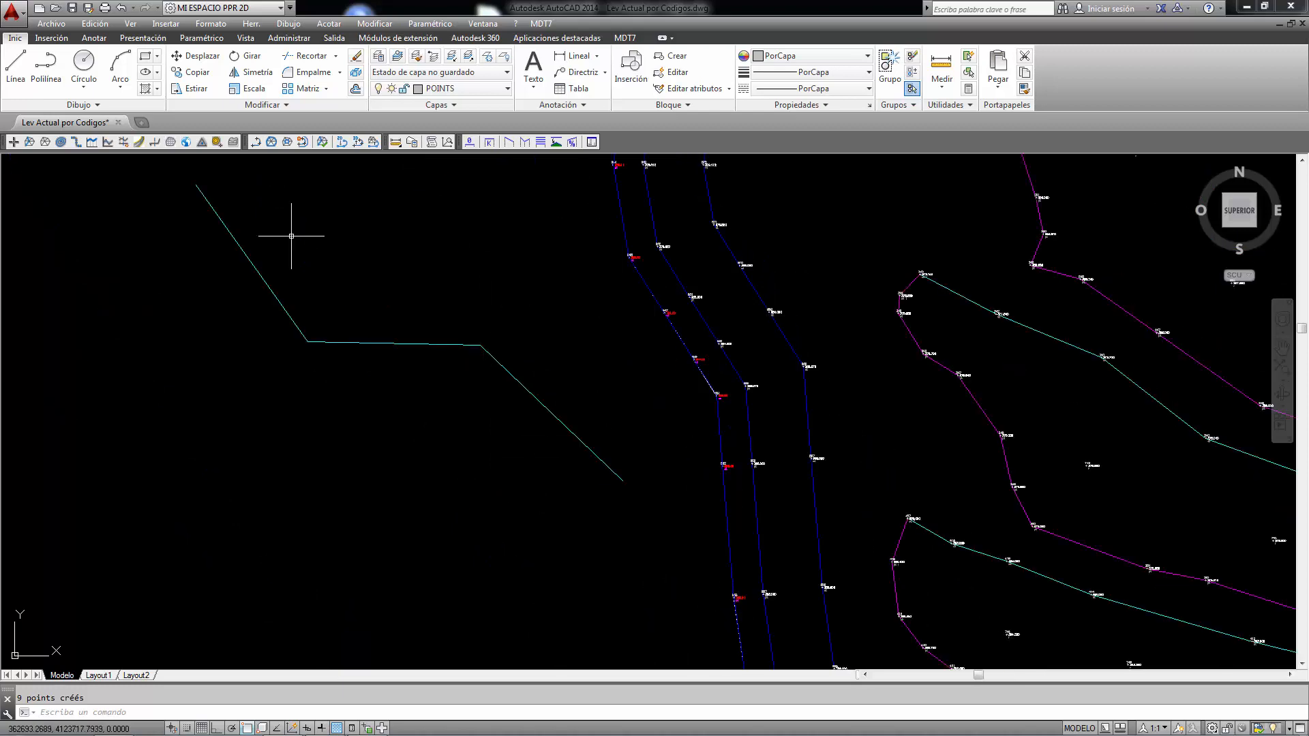